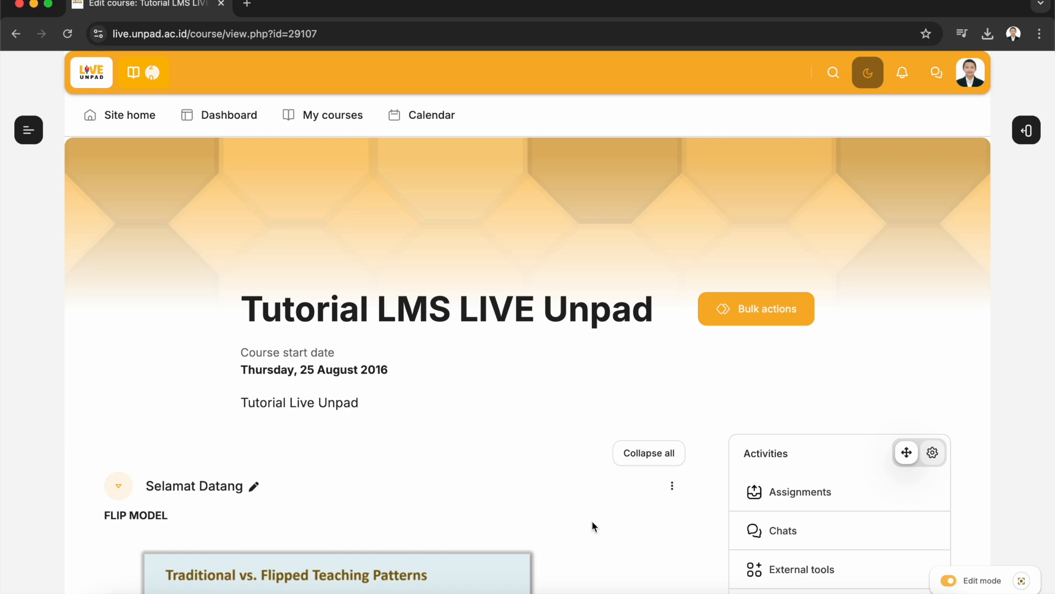
# Start adding a Book resource below Announcements in the Selamat Datang section of the course
pyautogui.scroll(-5, 579, 500)
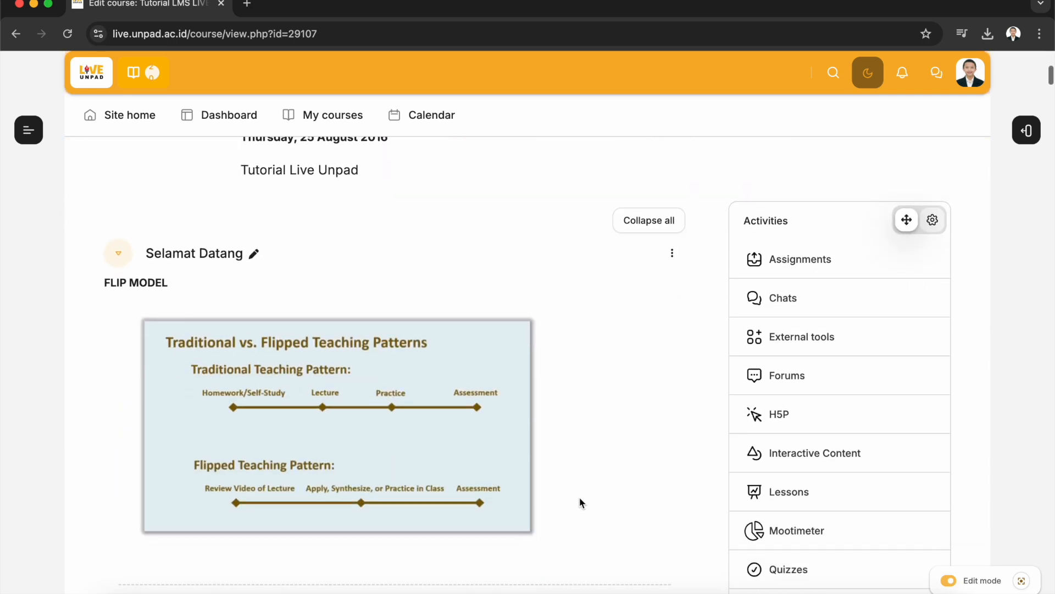
pyautogui.scroll(-3, 580, 497)
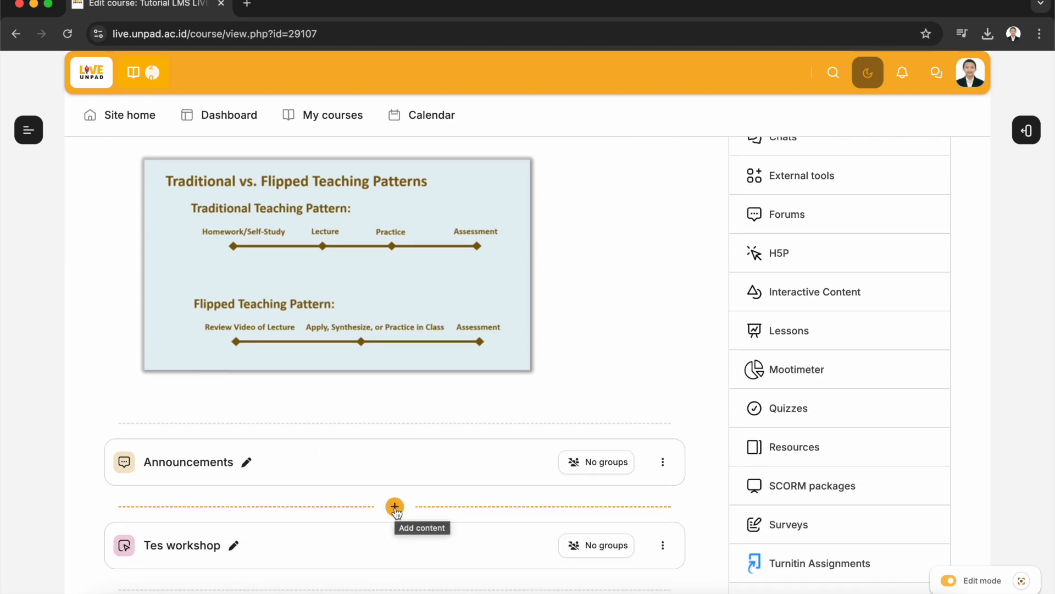
pyautogui.click(394, 508)
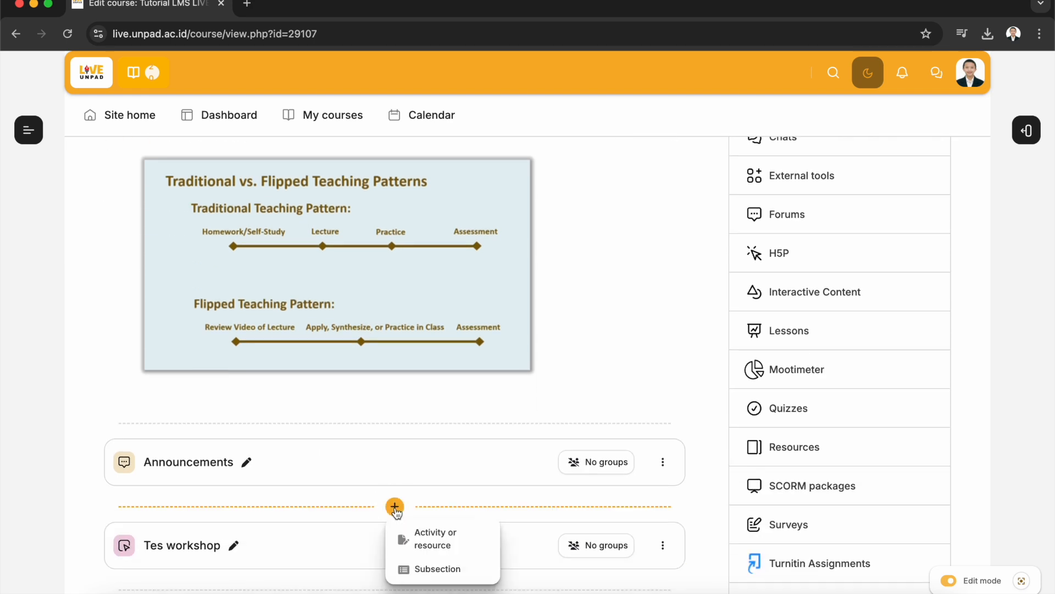
pyautogui.click(472, 547)
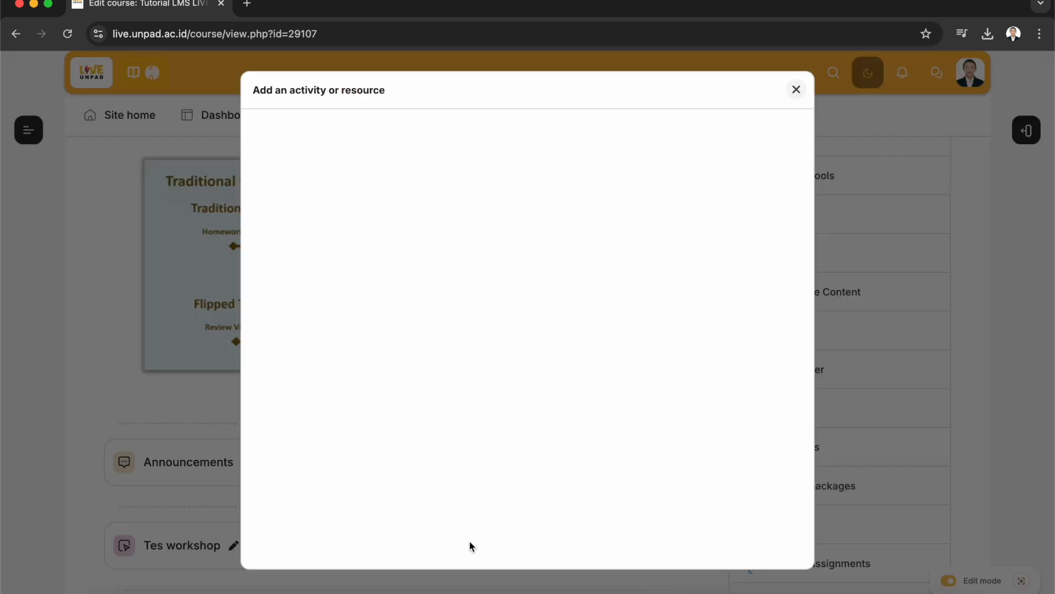
pyautogui.click(491, 223)
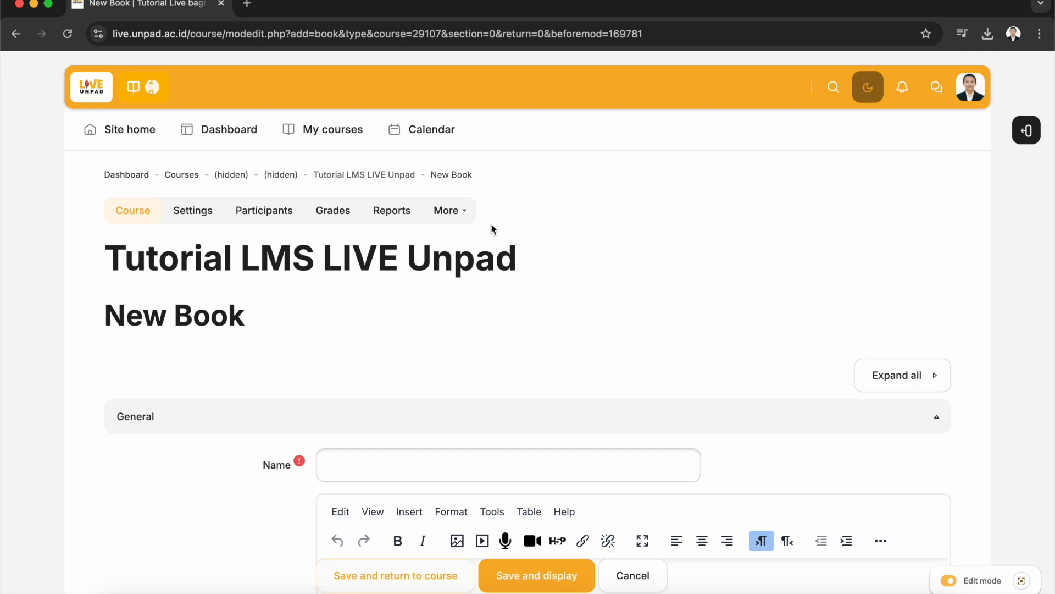
# Name the new book "Buku 1"
pyautogui.scroll(-5, 490, 223)
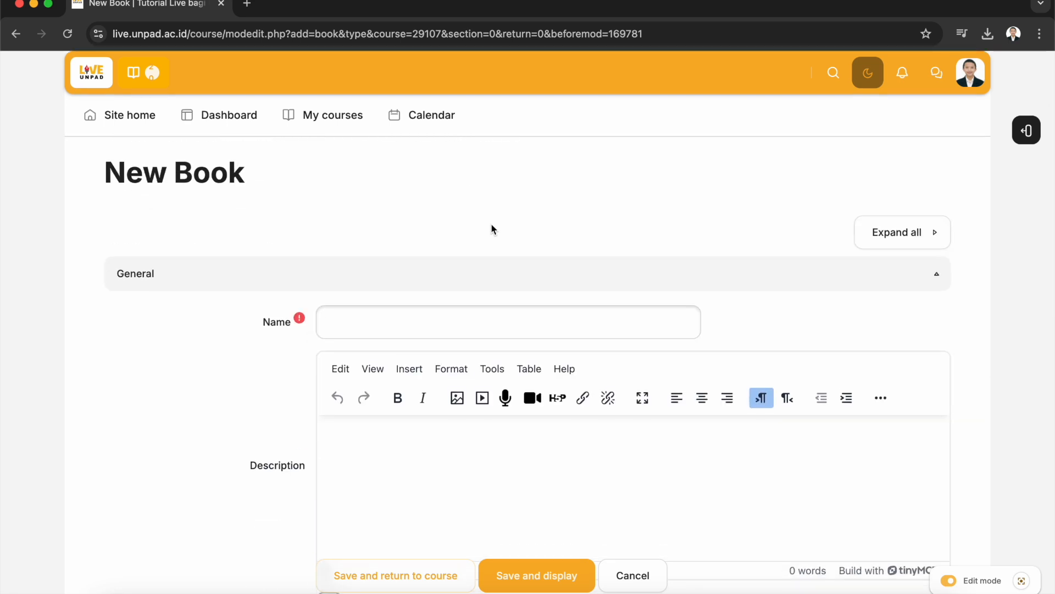
pyautogui.click(494, 326)
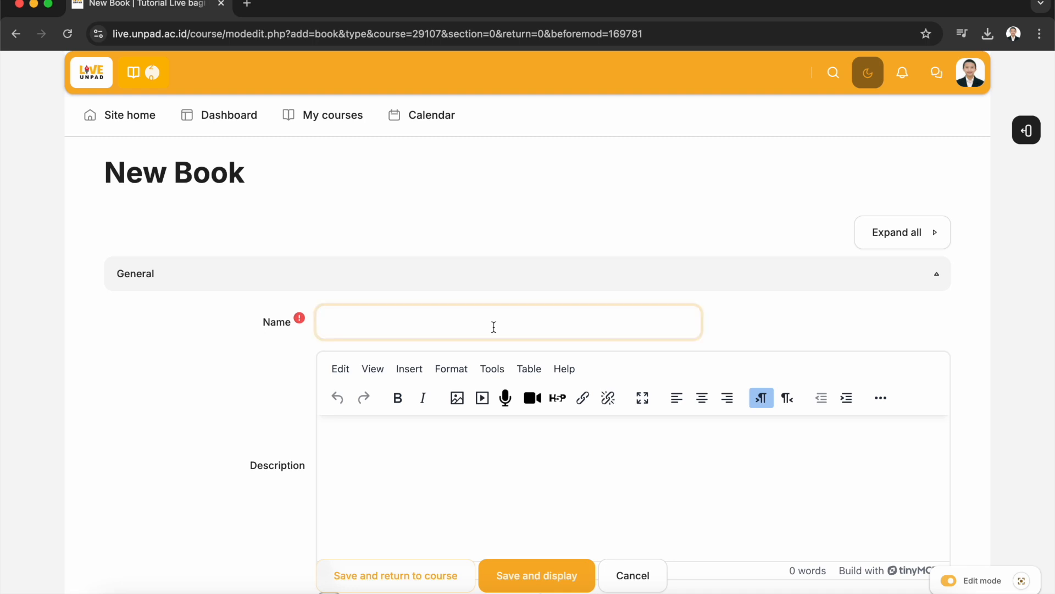
pyautogui.write('Buku 1')
# Enter the description "Deskripsi untuk buku 1" and enable displaying the description on the course page
pyautogui.click(466, 446)
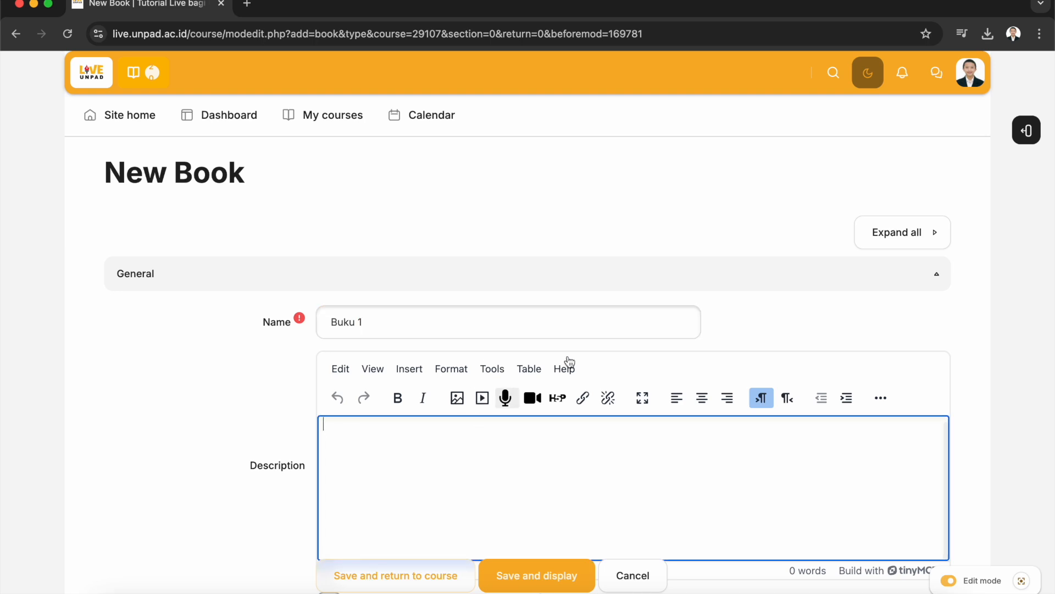
pyautogui.scroll(-5, 835, 331)
pyautogui.scroll(1, 829, 333)
pyautogui.scroll(-1, 829, 334)
pyautogui.write('Deski')
pyautogui.write('ipsi untuk buku 1')
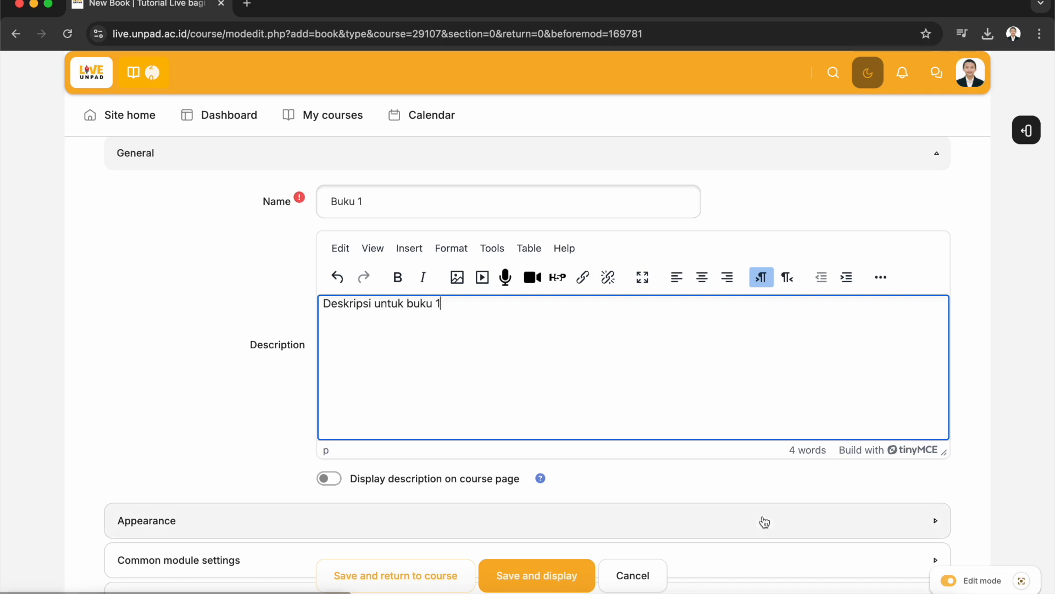
pyautogui.scroll(-1, 764, 521)
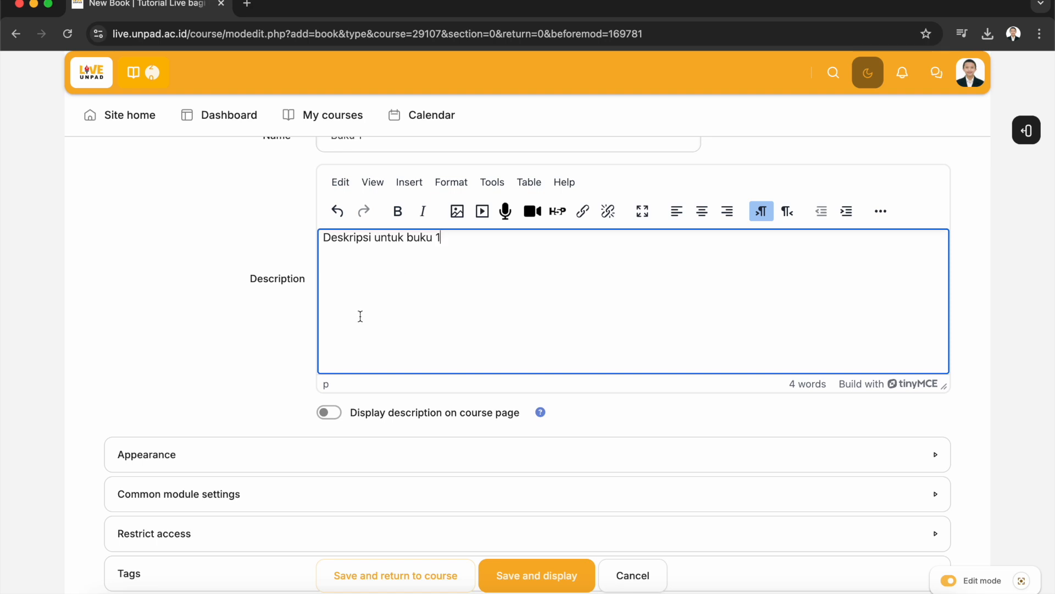
pyautogui.click(332, 418)
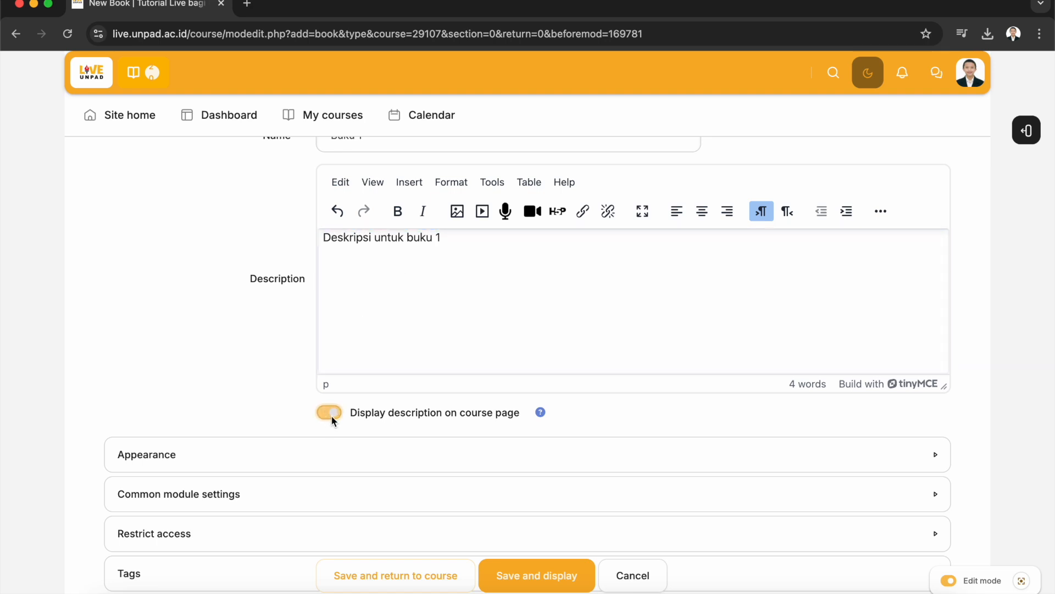
# Expand the Appearance settings and set chapter formatting to None
pyautogui.click(313, 457)
pyautogui.scroll(-2, 484, 434)
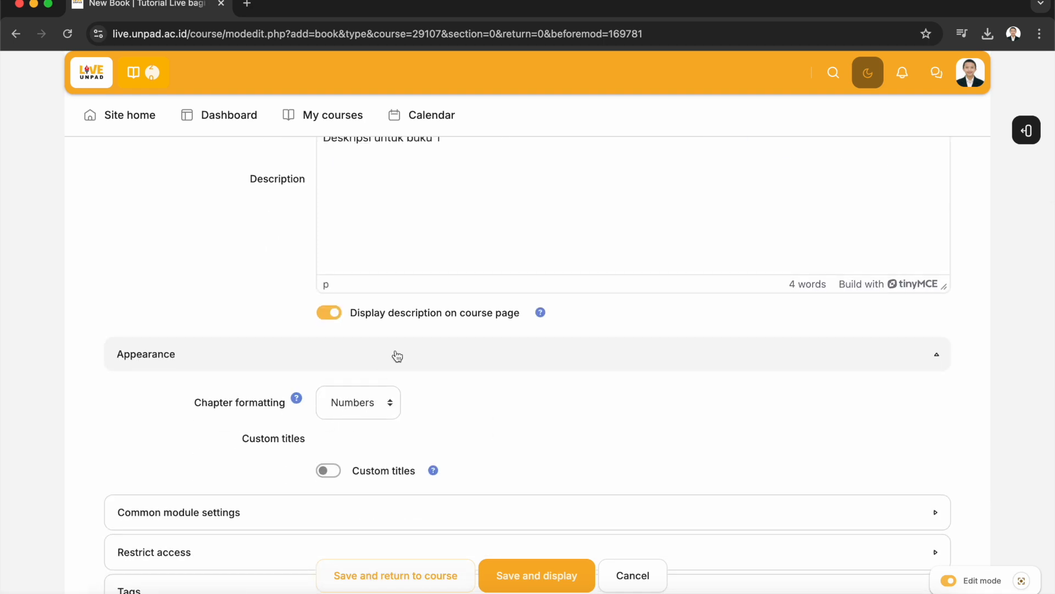
pyautogui.click(378, 415)
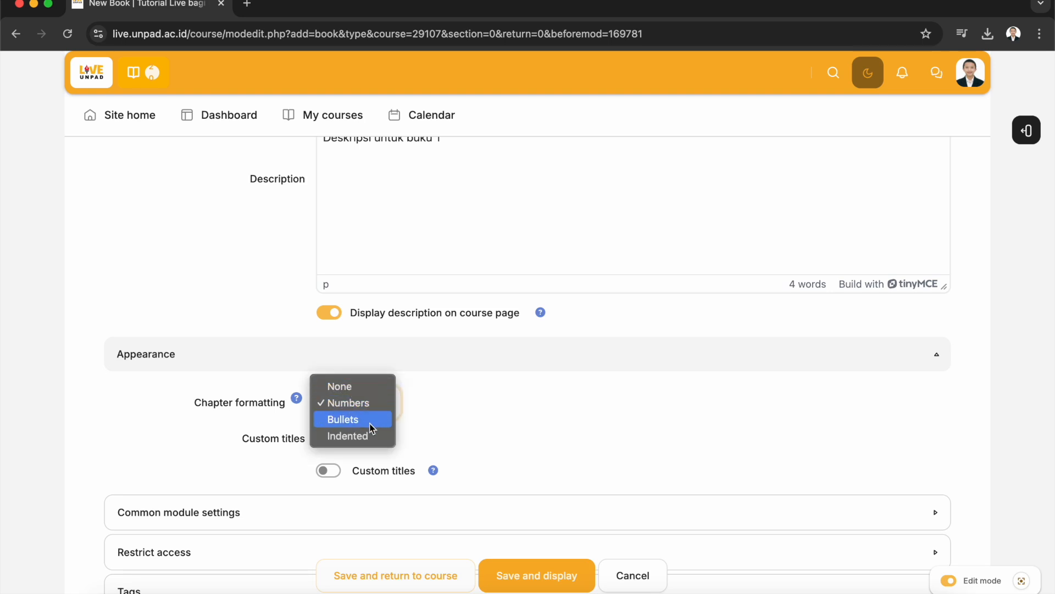
pyautogui.click(361, 393)
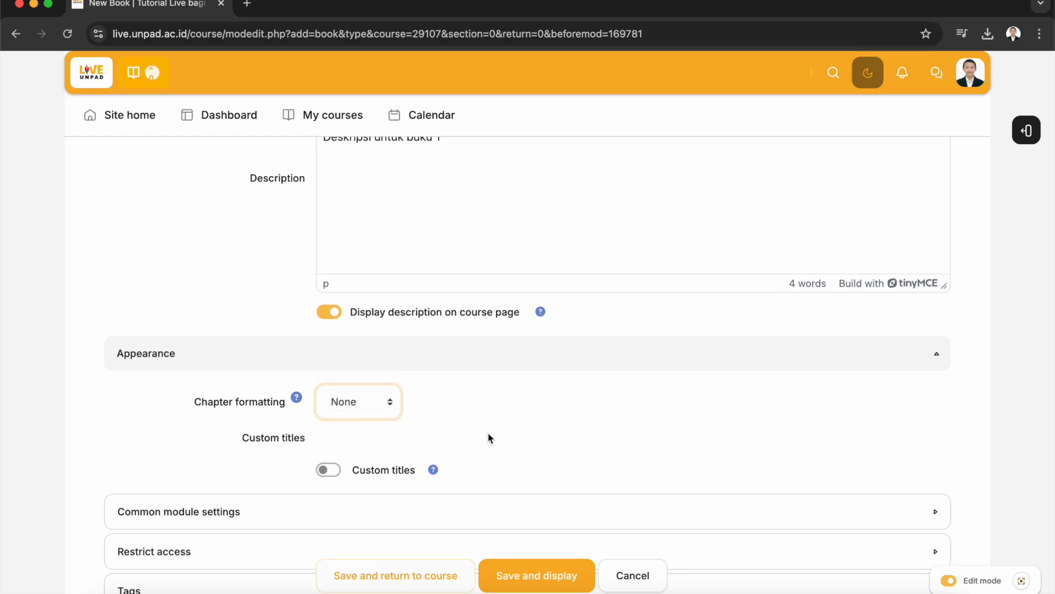
# Expand the common module settings and review the availability options without changing them
pyautogui.scroll(-2, 488, 437)
pyautogui.click(440, 430)
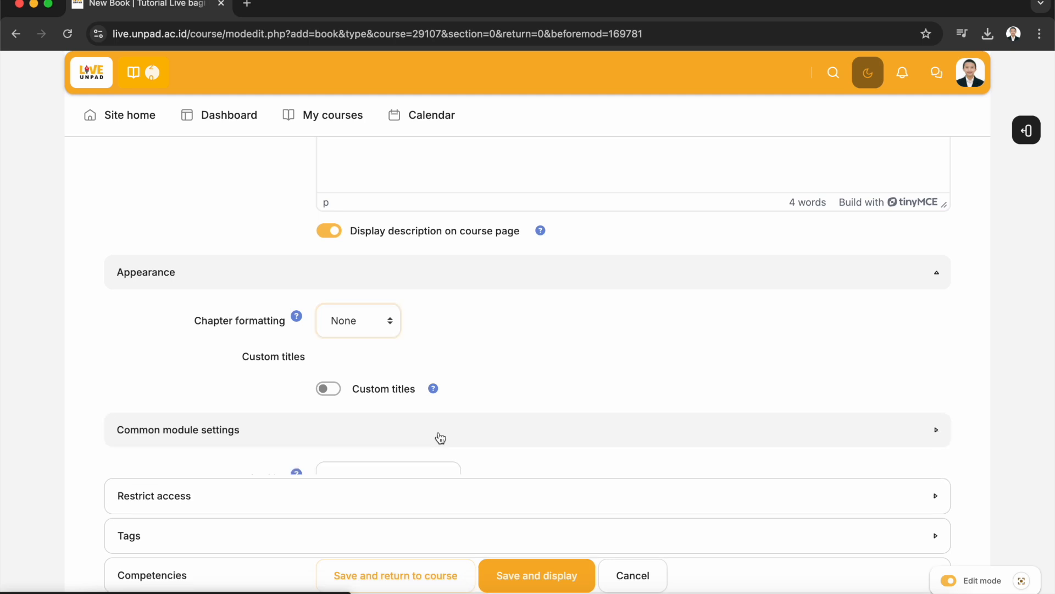
pyautogui.scroll(-3, 602, 394)
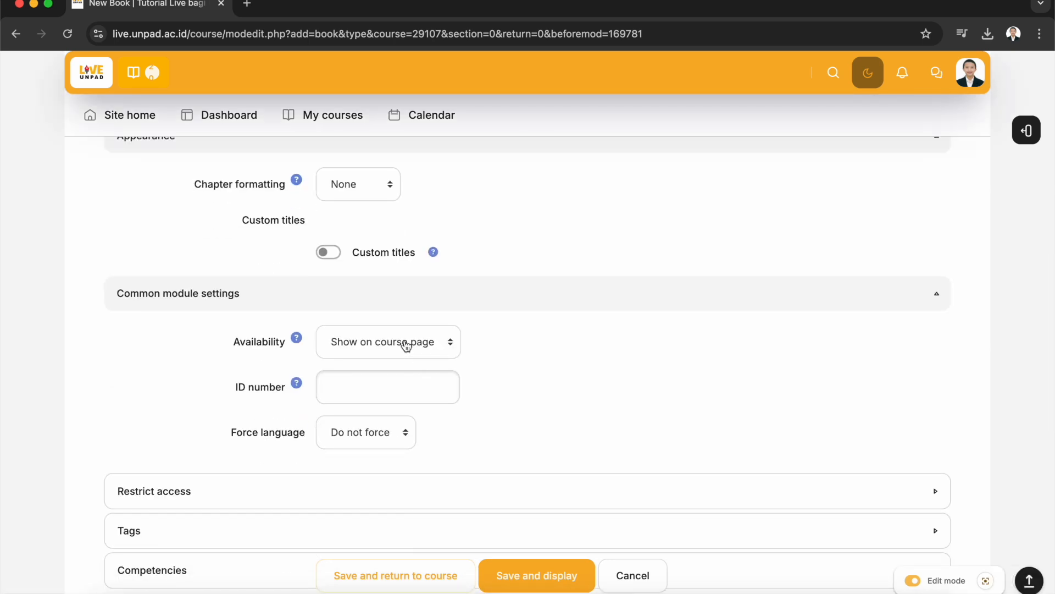
pyautogui.click(417, 348)
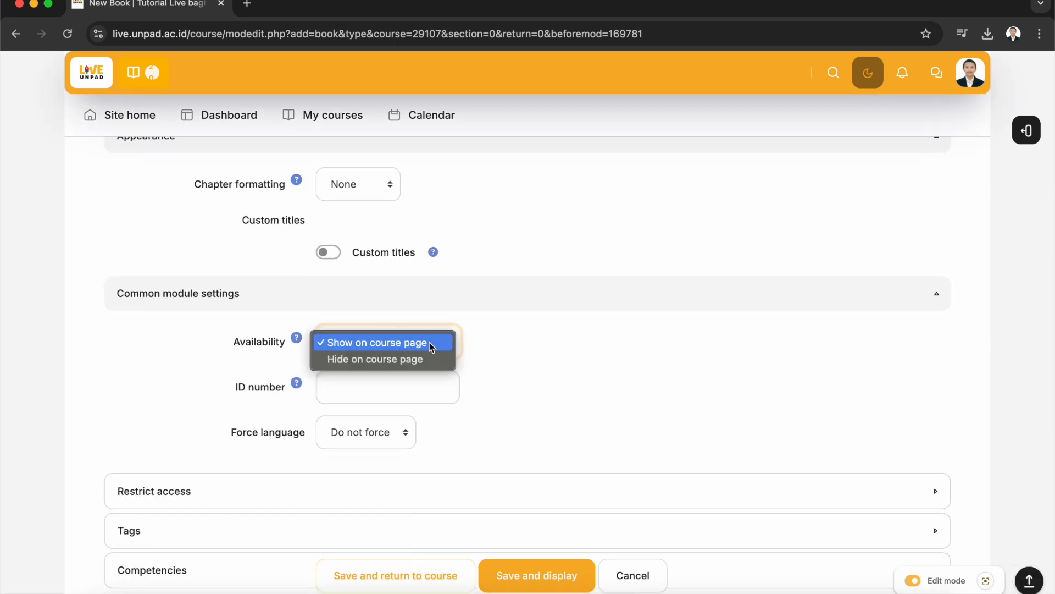
pyautogui.click(540, 345)
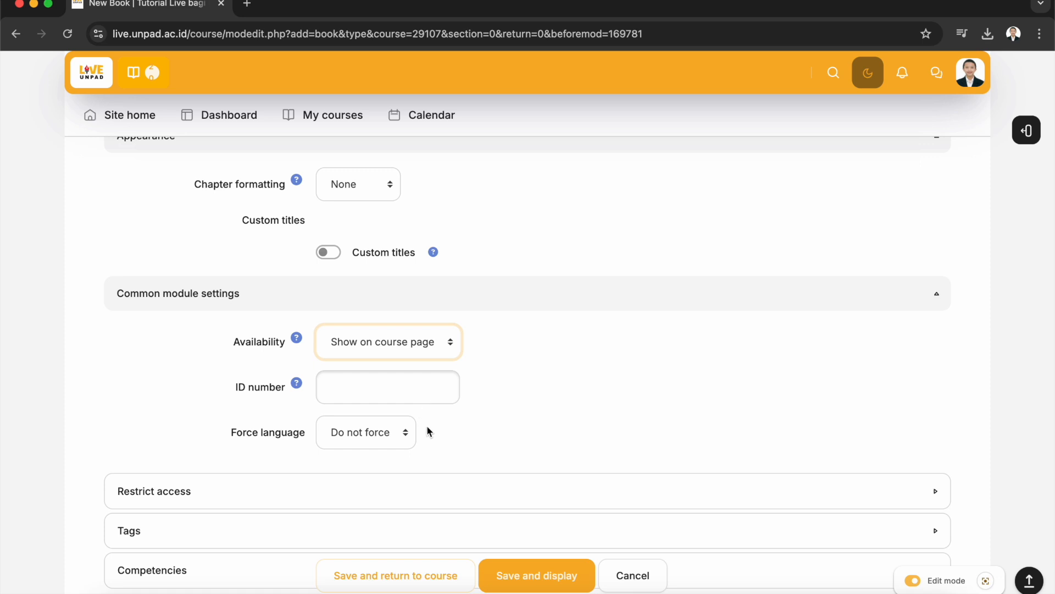
pyautogui.scroll(-2, 431, 425)
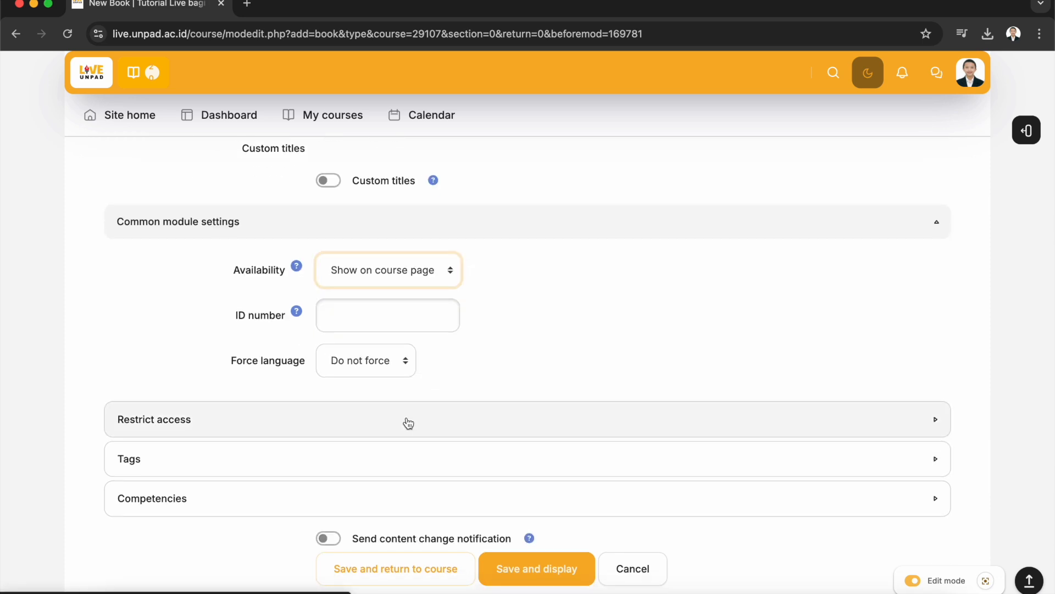
# Expand the access restrictions section, then save the book and display it
pyautogui.click(405, 422)
pyautogui.scroll(-1, 556, 405)
pyautogui.scroll(-2, 556, 407)
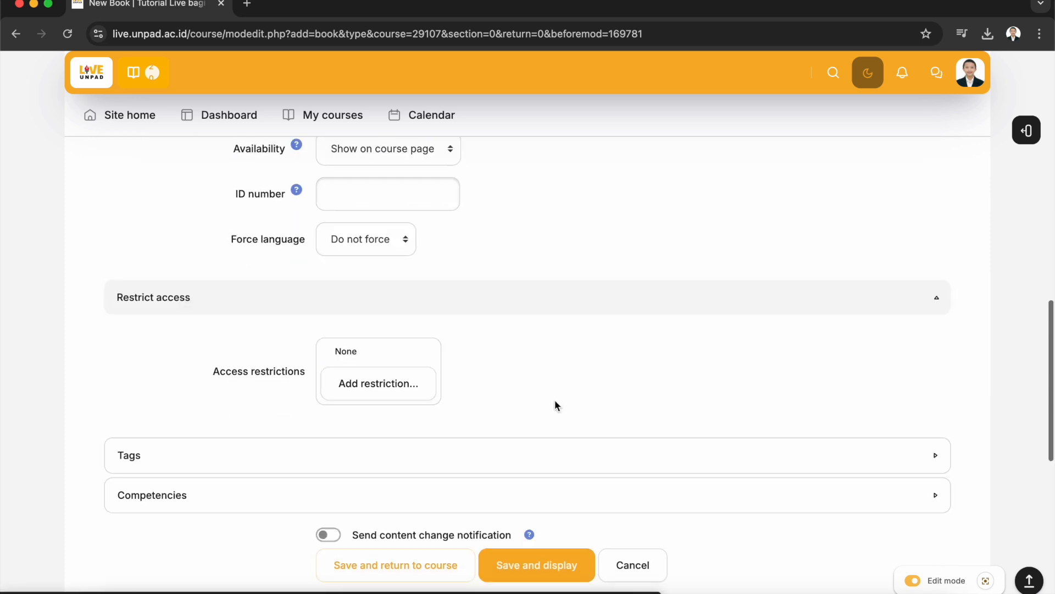
pyautogui.scroll(-2, 645, 441)
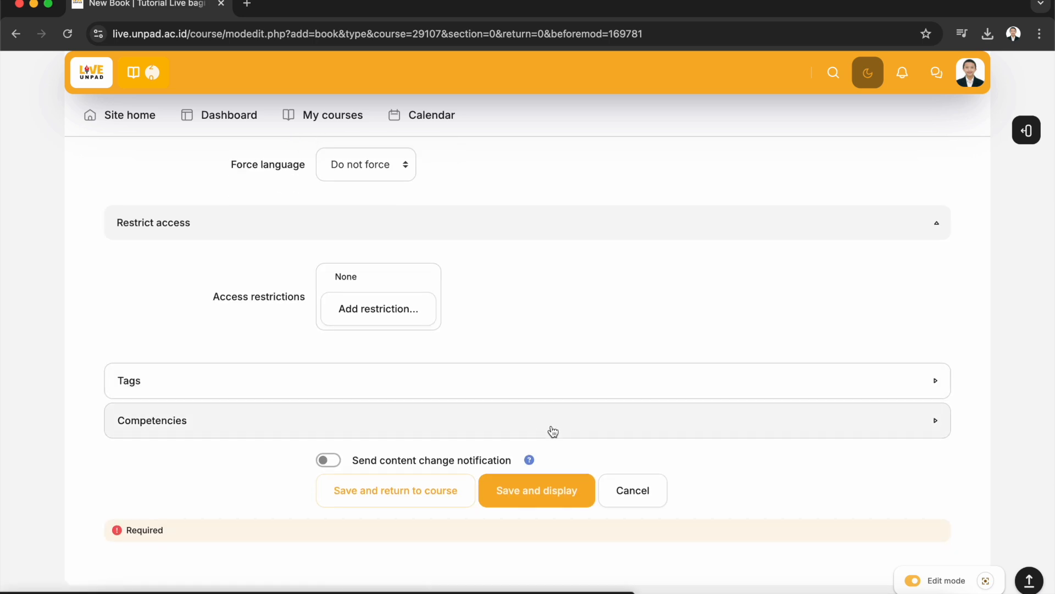
pyautogui.click(569, 501)
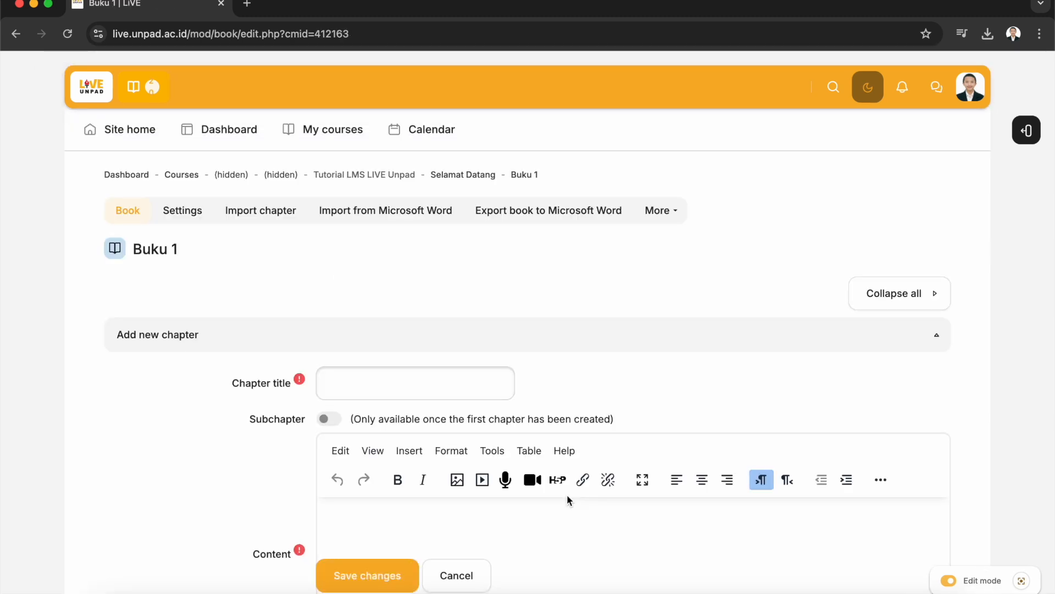
# Title the book's first chapter "Bab 1"
pyautogui.click(438, 388)
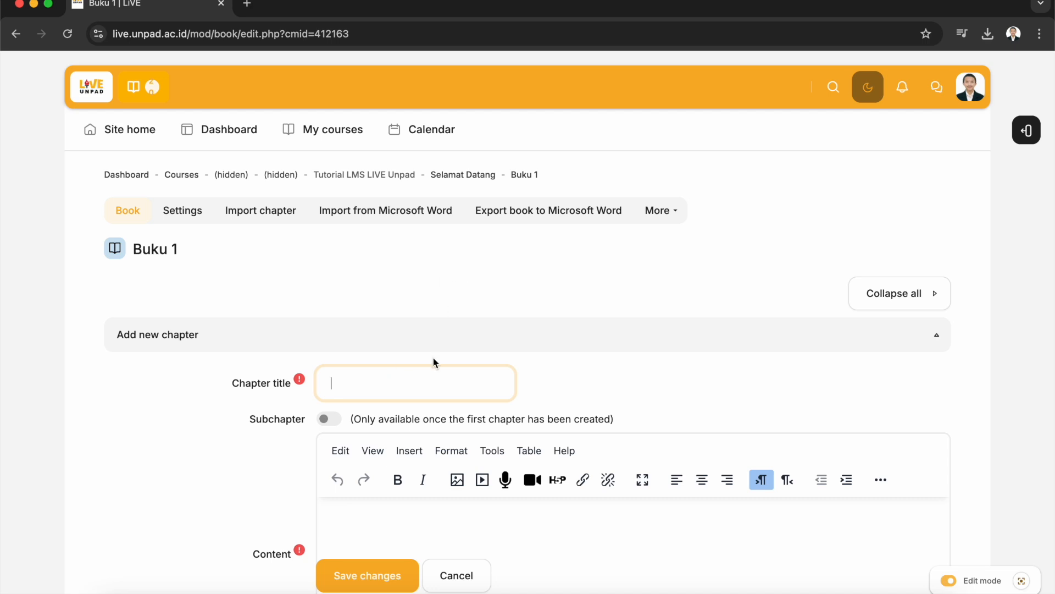
pyautogui.write('Bab 1')
pyautogui.scroll(-3, 481, 443)
# Enter "Konten untuk bab 1" as the first chapter's content
pyautogui.click(430, 402)
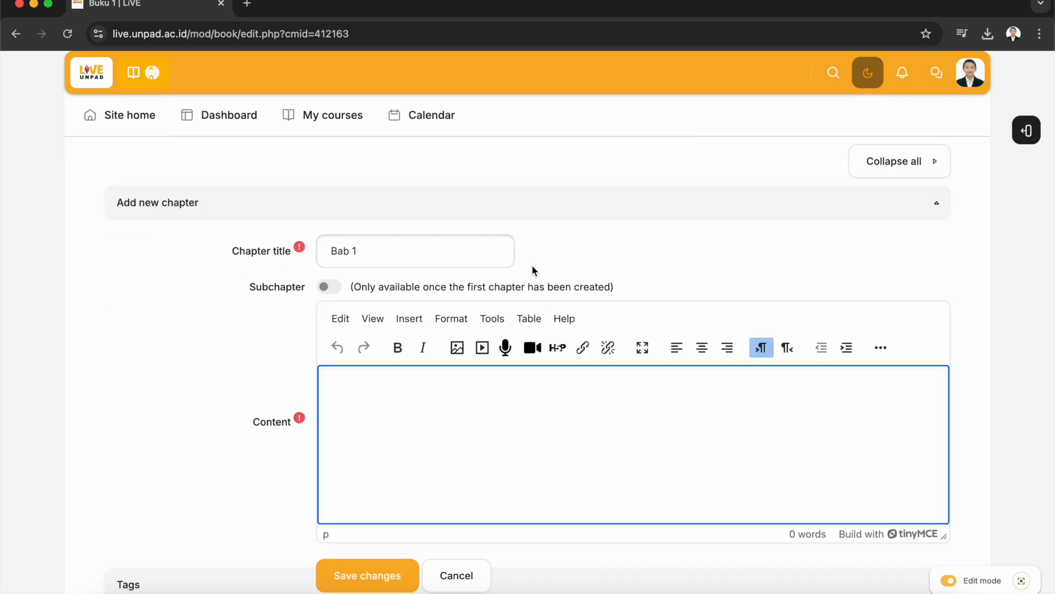
pyautogui.scroll(-2, 531, 266)
pyautogui.scroll(-2, 531, 265)
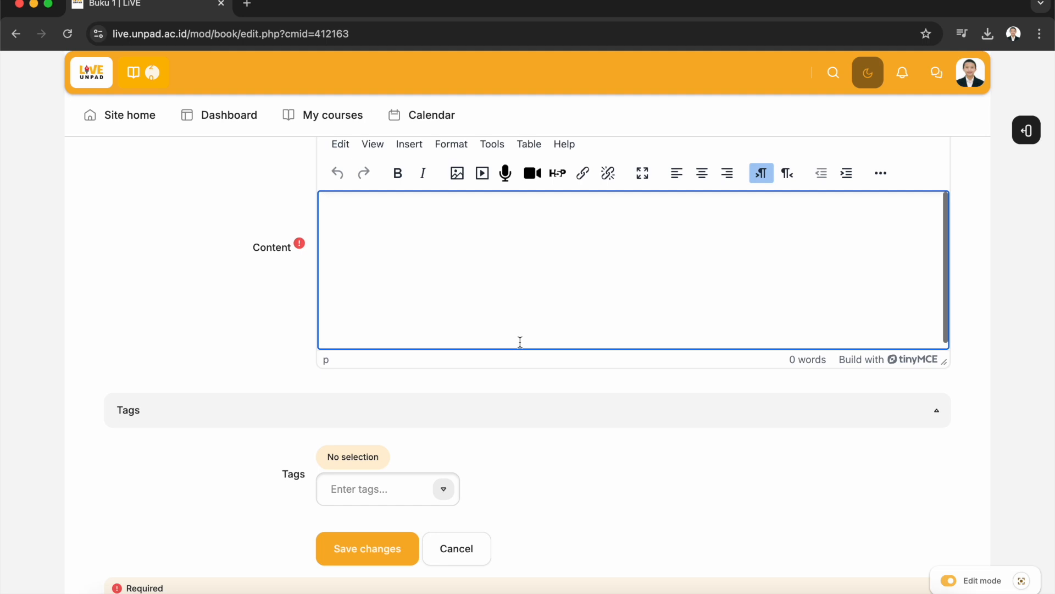
pyautogui.scroll(2, 519, 343)
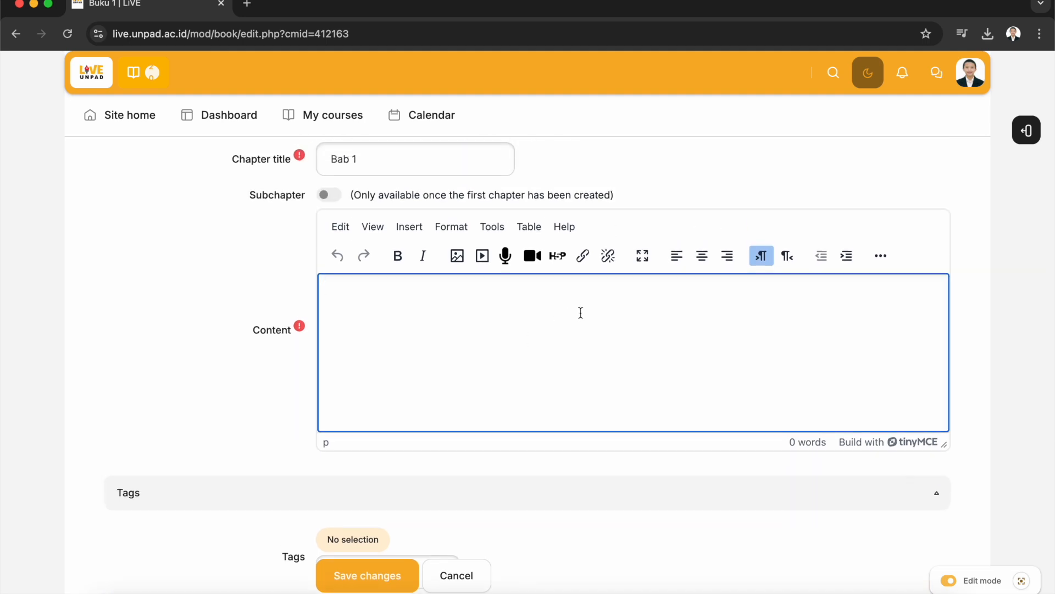
pyautogui.write('Konten untuk bab 1')
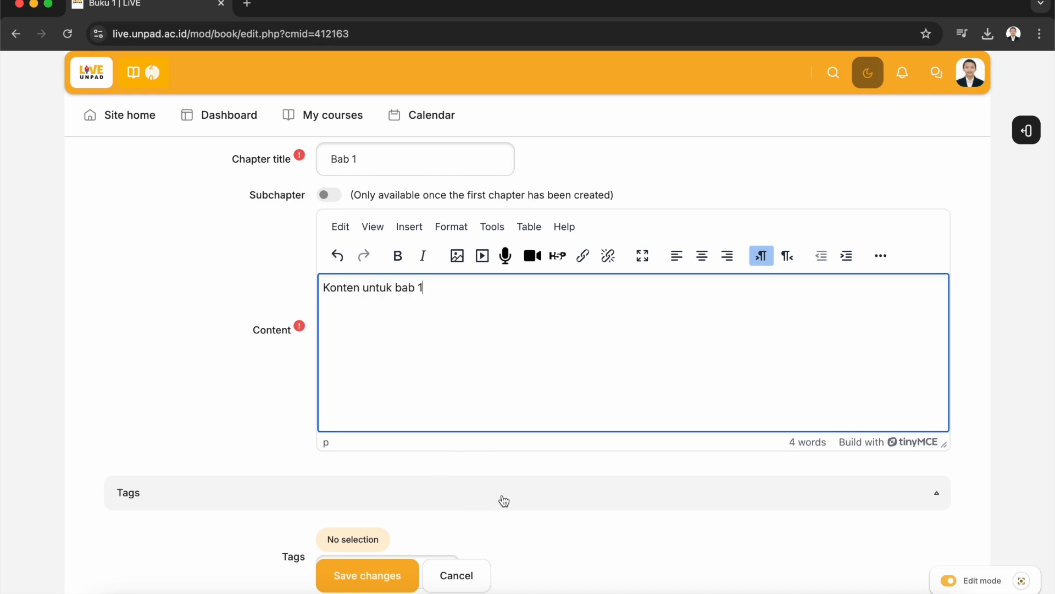
# Collapse the tags section and save the first chapter
pyautogui.scroll(-3, 502, 500)
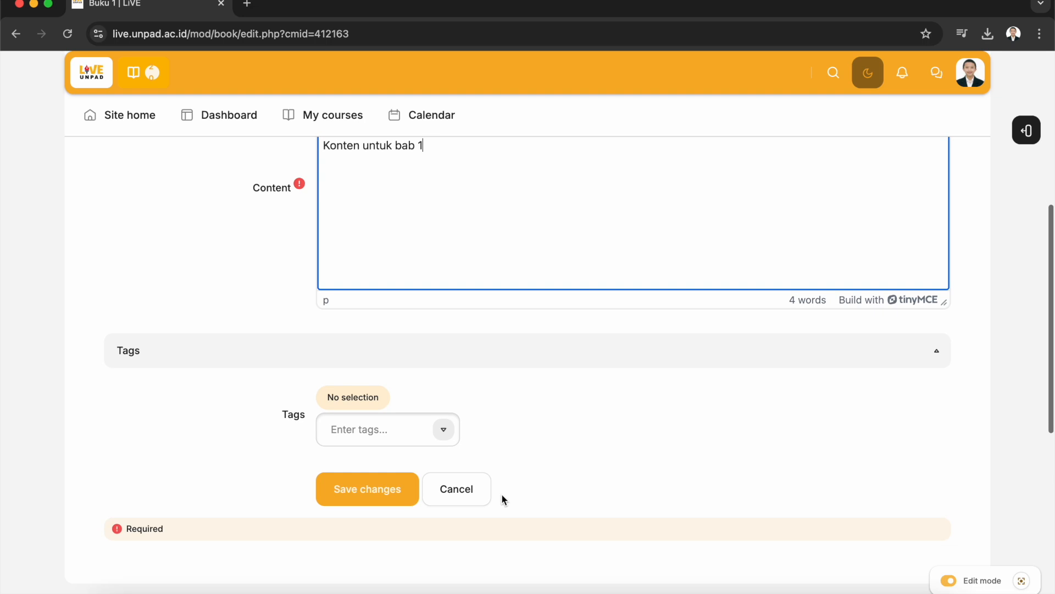
pyautogui.scroll(2, 502, 493)
pyautogui.click(524, 418)
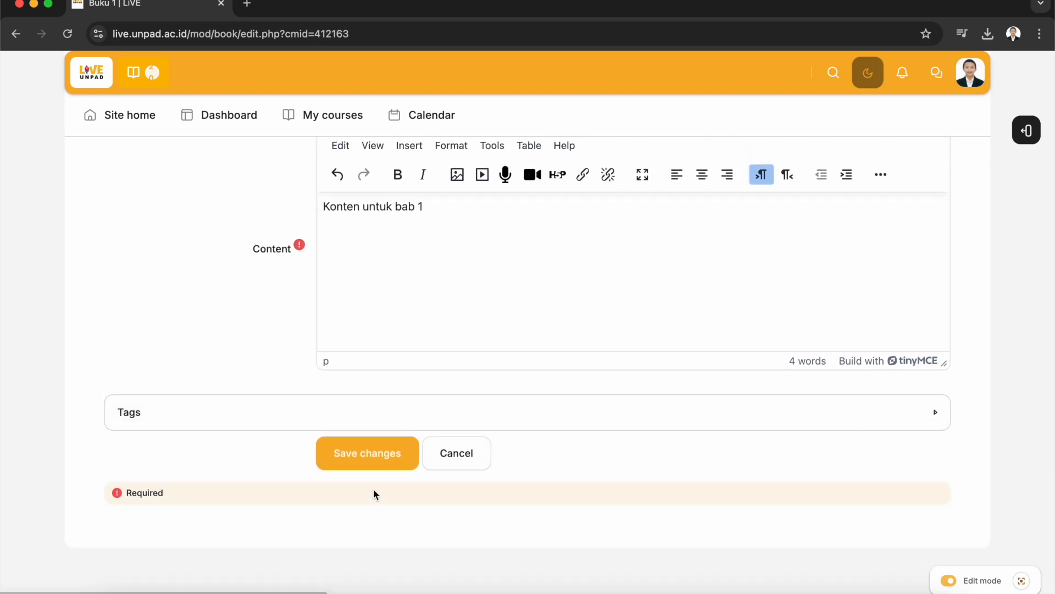
pyautogui.click(382, 458)
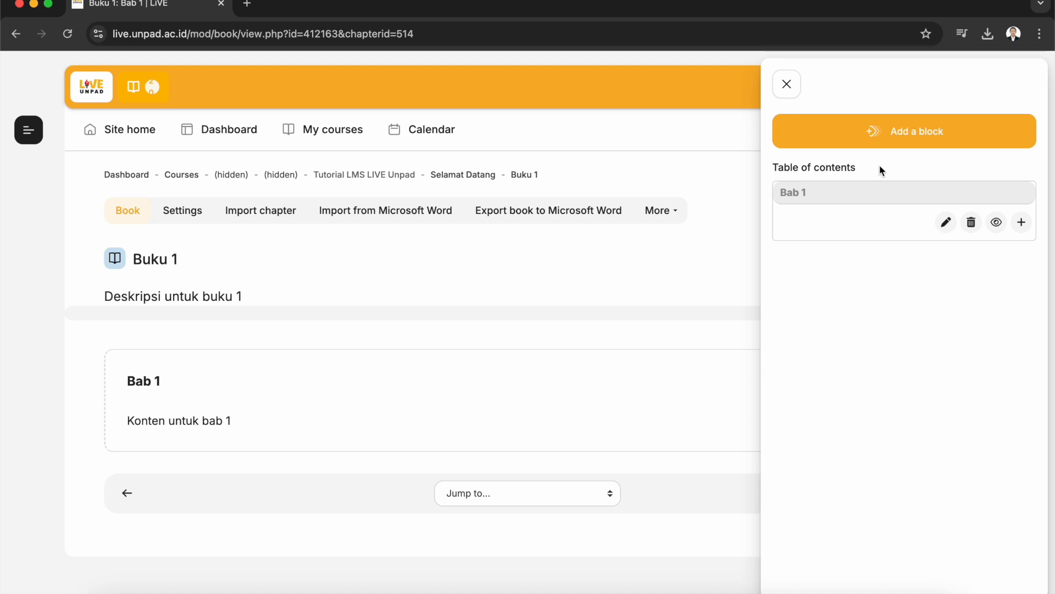
# Add a new chapter after Bab 1 from the table of contents and title it "Bab 2"
pyautogui.click(1028, 229)
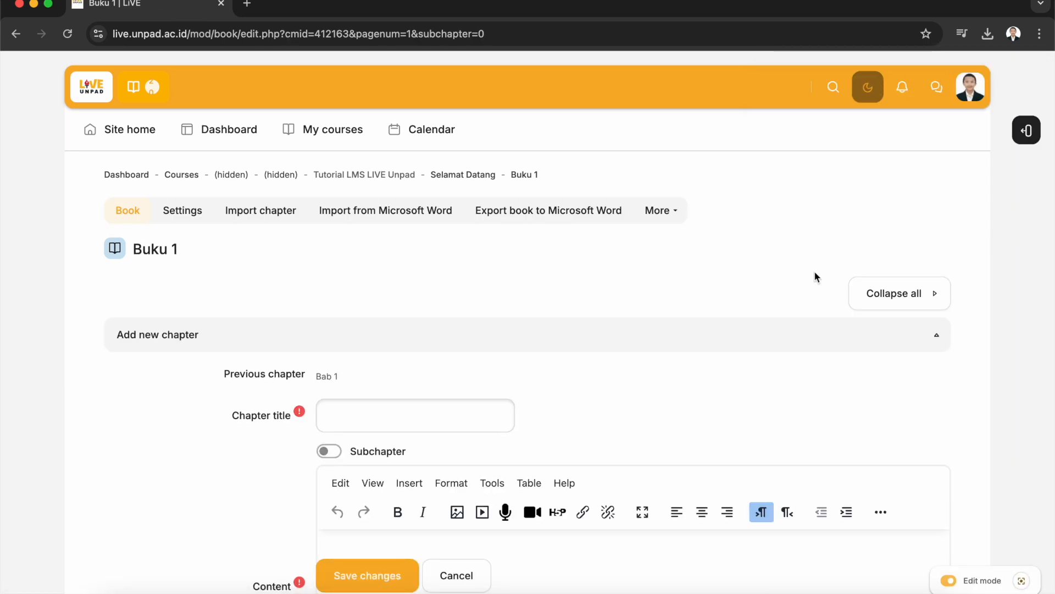
pyautogui.click(427, 425)
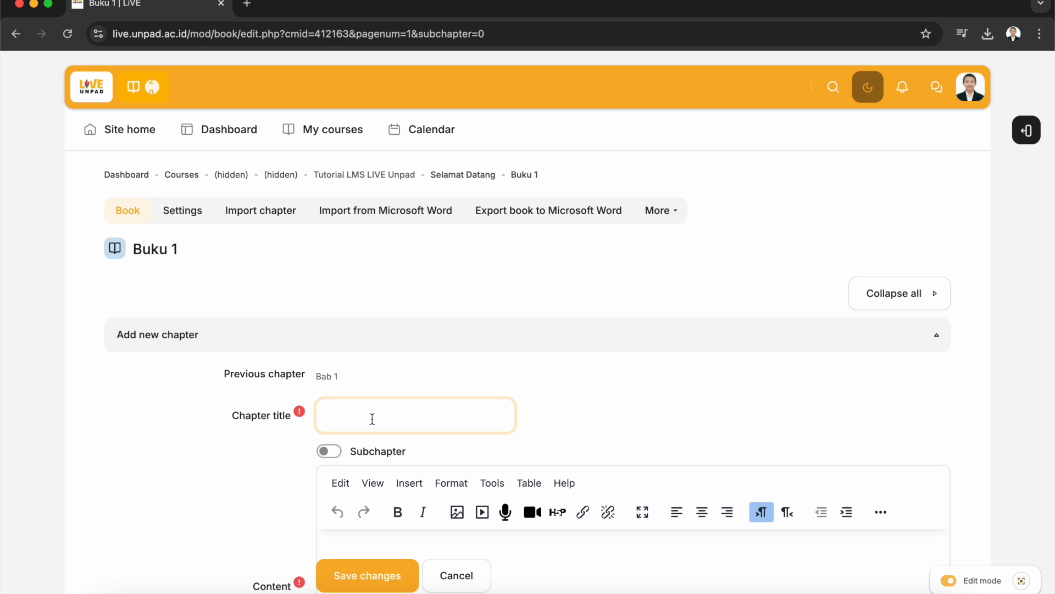
pyautogui.write('Bab 2')
pyautogui.scroll(-2, 363, 356)
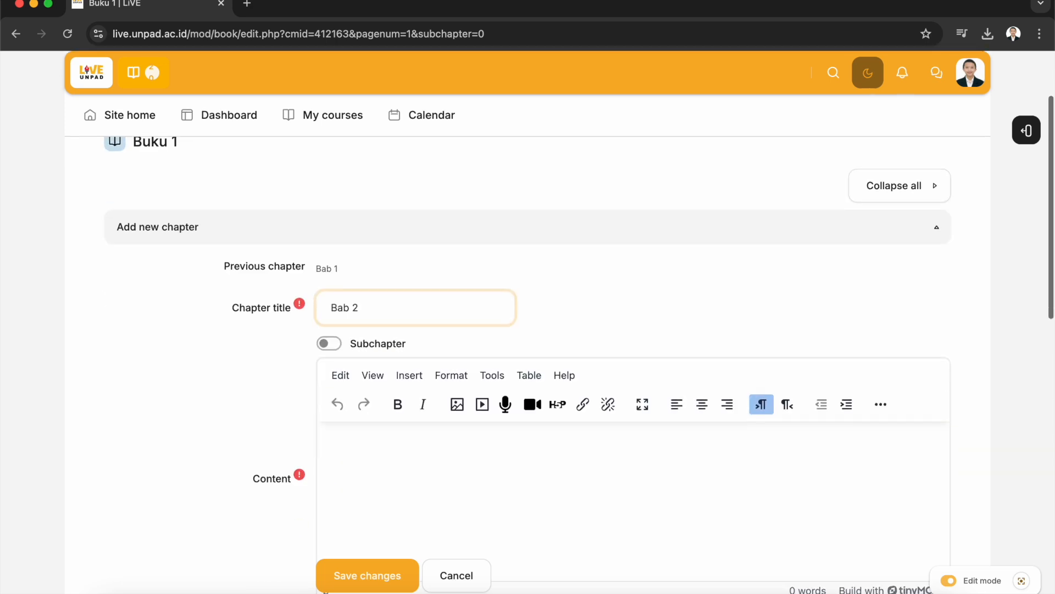
# Enter "Konten untuk bab 2" as the second chapter's content
pyautogui.scroll(-2, 363, 371)
pyautogui.click(393, 411)
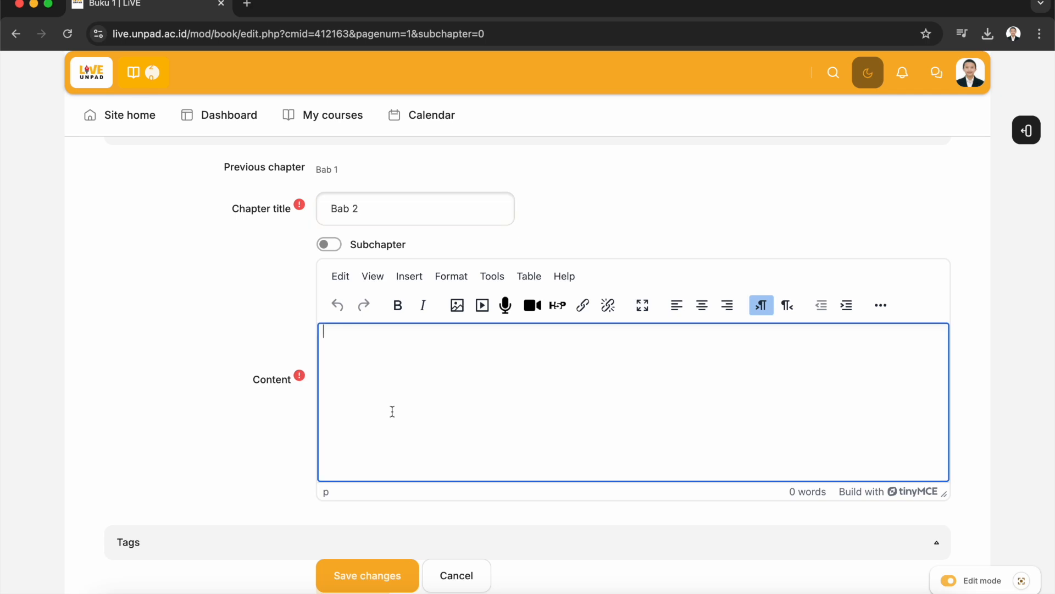
pyautogui.write('K')
pyautogui.write('en untuk bab 2')
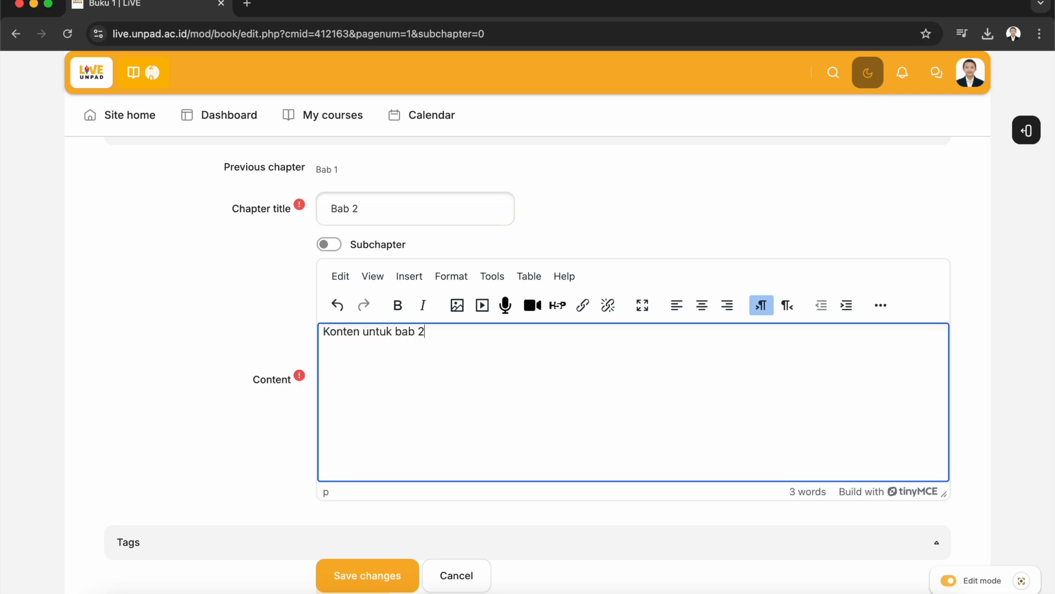
# Save the second chapter
pyautogui.scroll(-3, 426, 554)
pyautogui.click(400, 559)
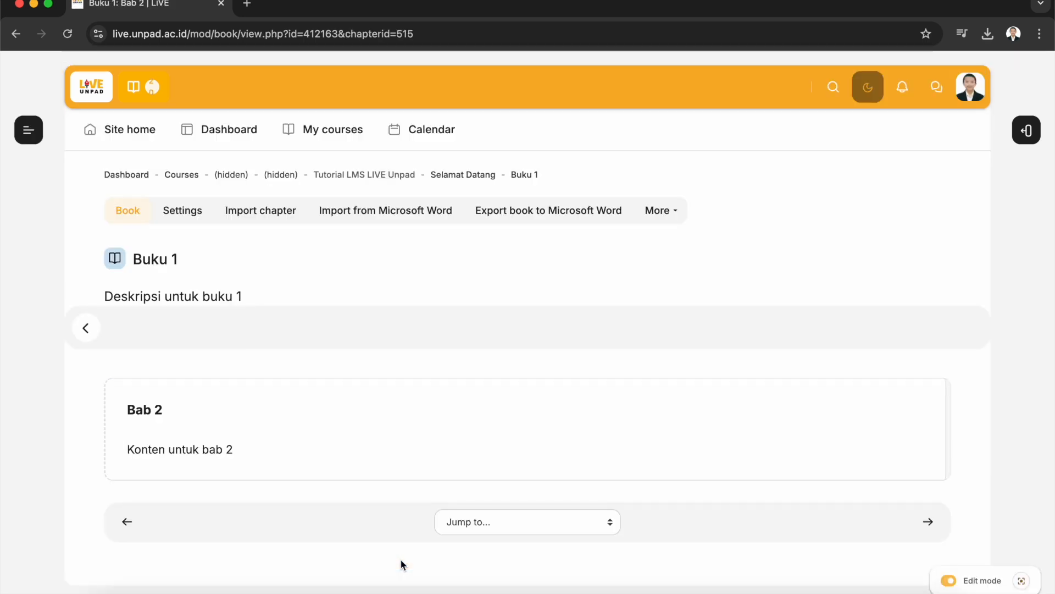
pyautogui.scroll(-2, 400, 559)
pyautogui.scroll(2, 477, 381)
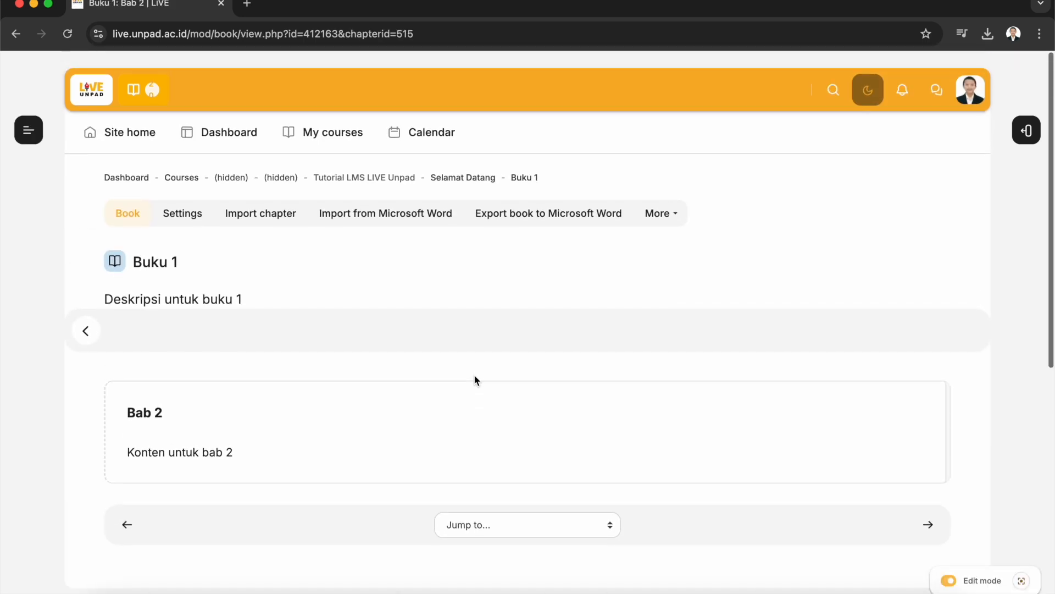
# Browse between the book's chapters and review the table of contents
pyautogui.click(1027, 130)
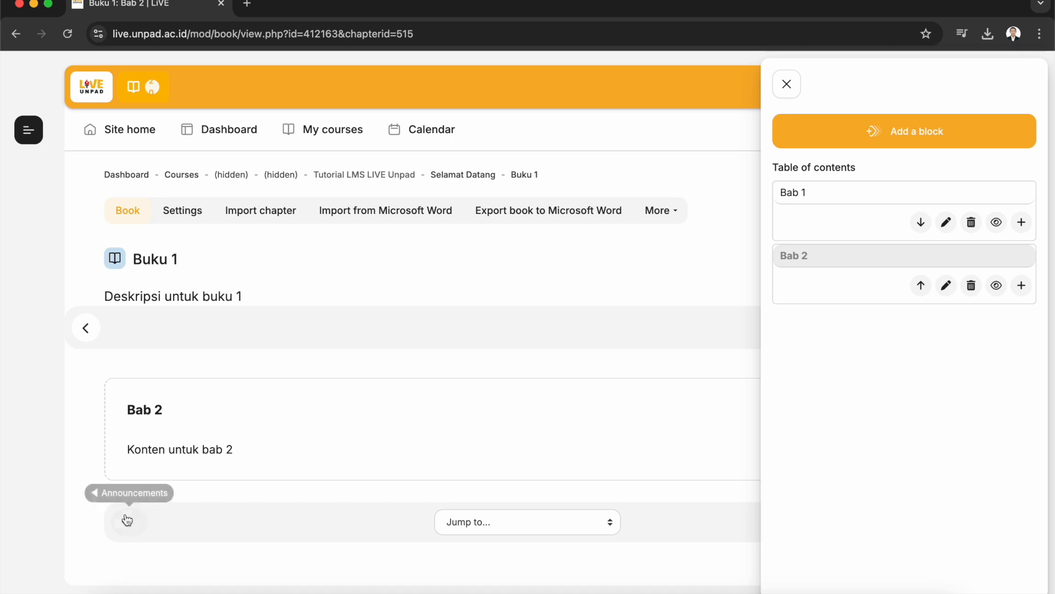
pyautogui.click(786, 83)
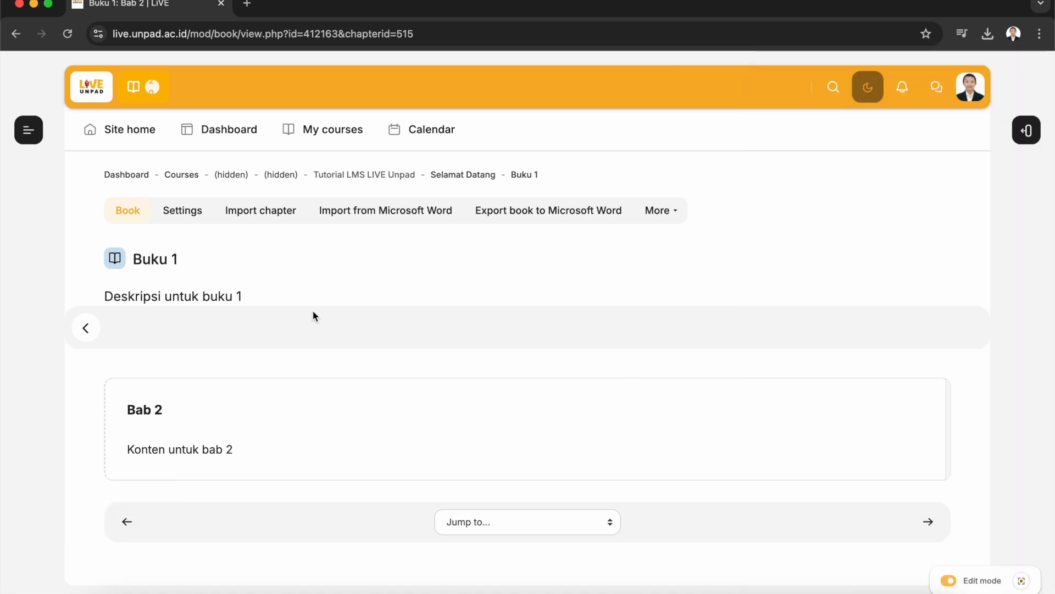
pyautogui.click(83, 328)
pyautogui.scroll(5, 464, 360)
pyautogui.click(982, 334)
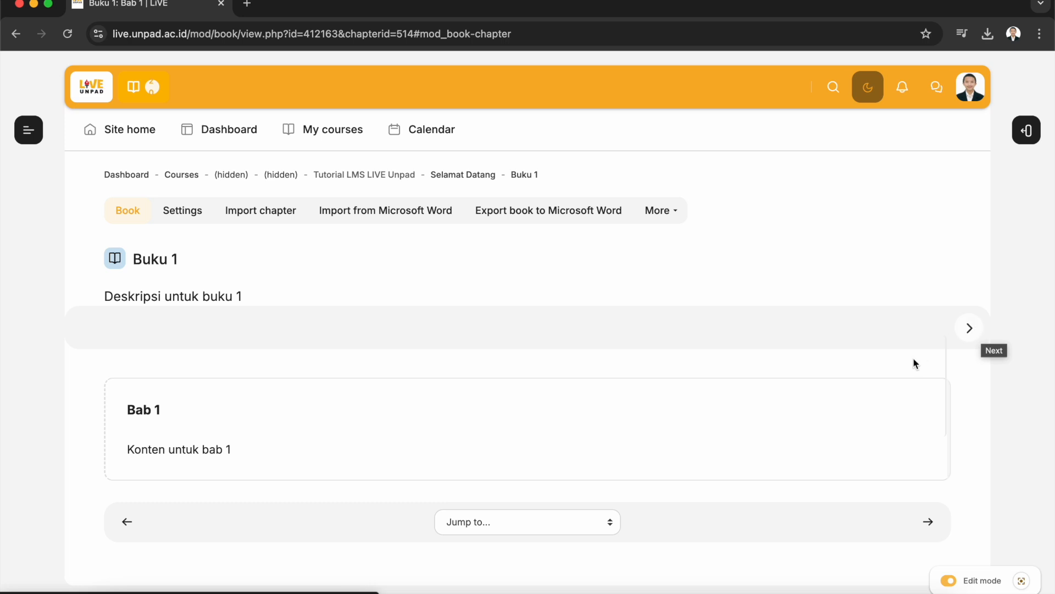
pyautogui.click(981, 332)
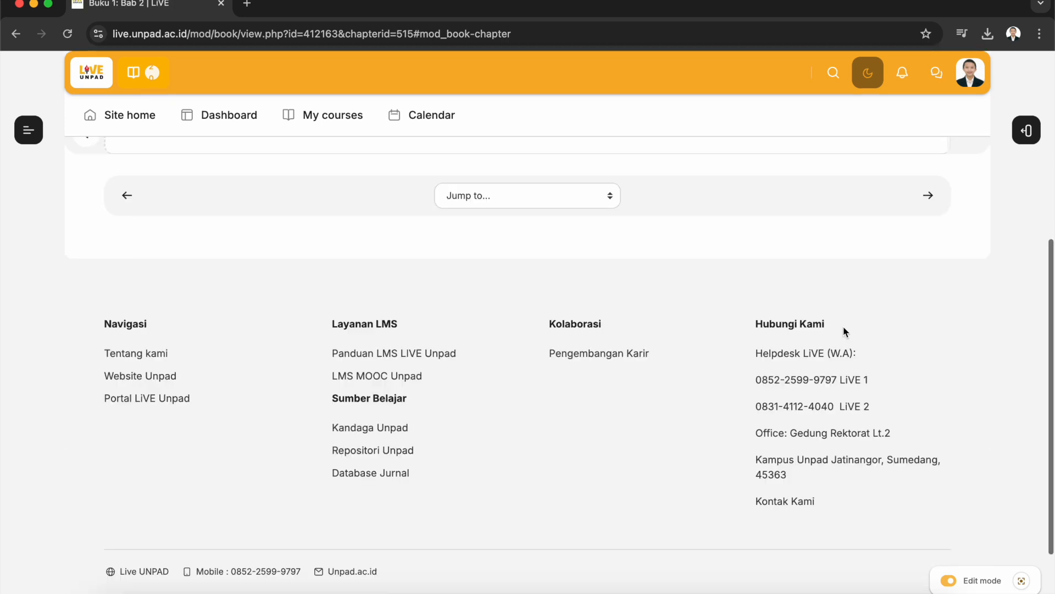
pyautogui.click(1026, 129)
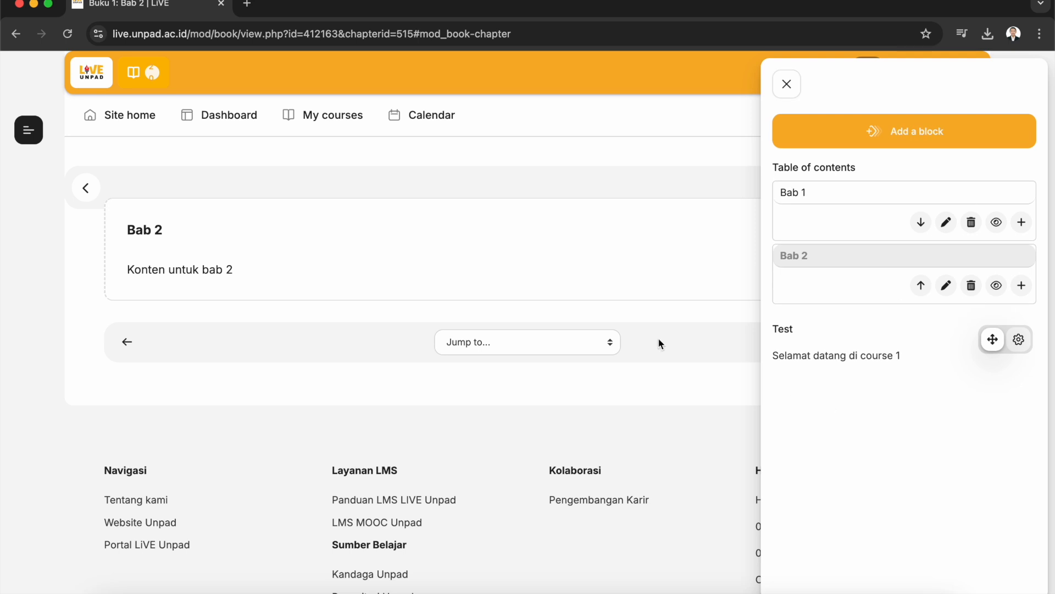
pyautogui.scroll(3, 622, 316)
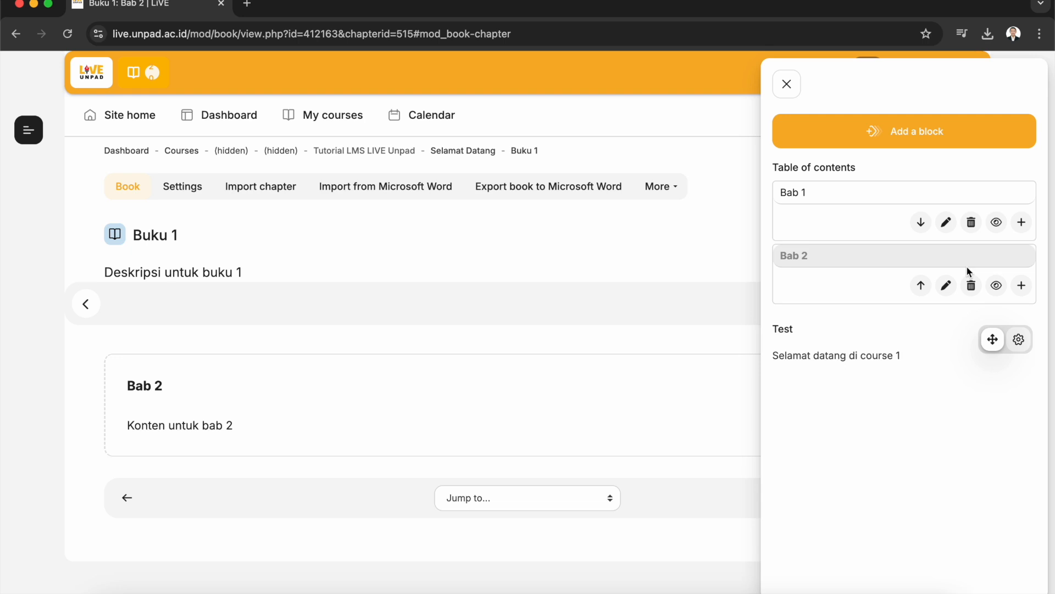
# Add a new chapter after Bab 1, title it "Sub Bab 1" and mark it as a subchapter
pyautogui.click(1021, 223)
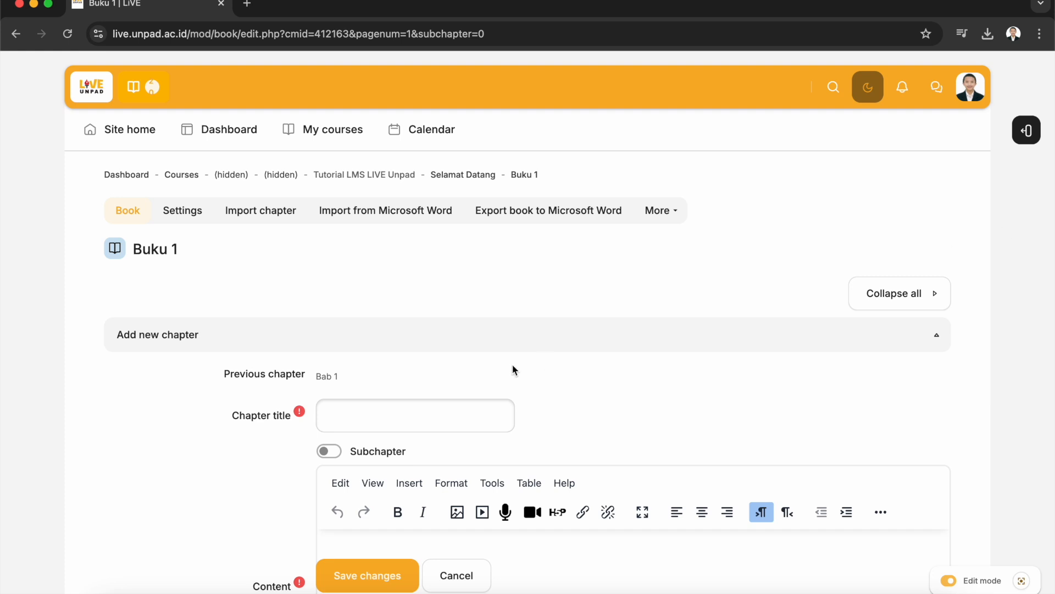
pyautogui.click(418, 425)
pyautogui.scroll(-1, 561, 440)
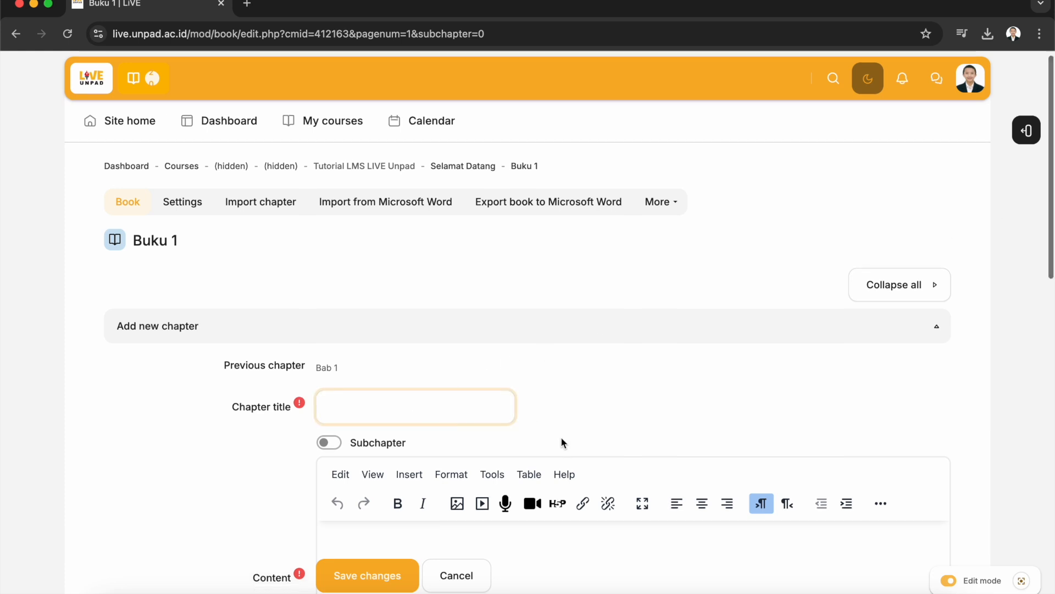
pyautogui.scroll(-1, 564, 443)
pyautogui.write('Subb')
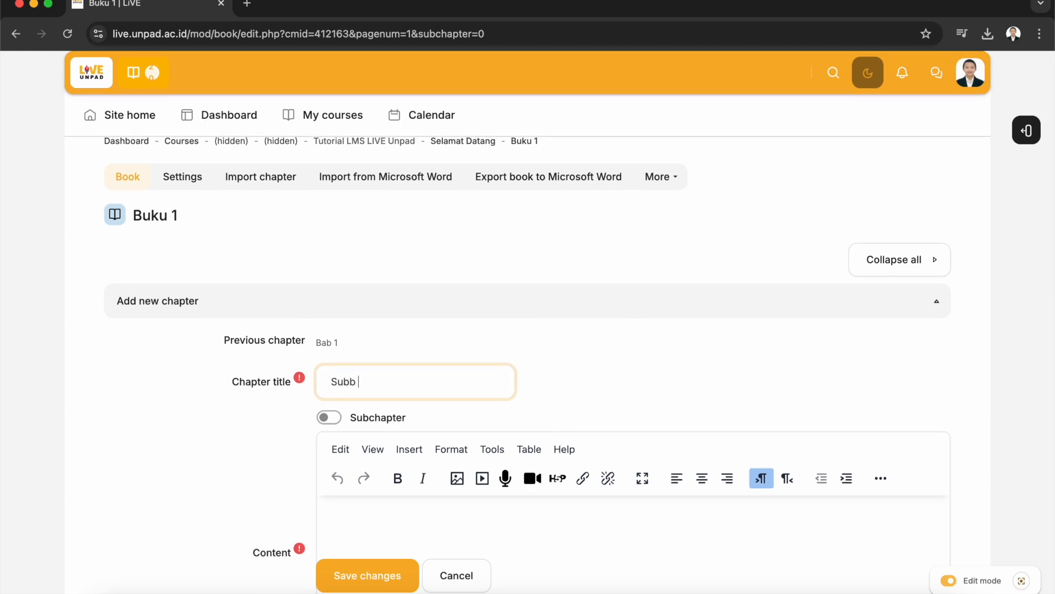
pyautogui.press('BackSpace')
pyautogui.write(' Bab 1')
pyautogui.scroll(-1, 335, 423)
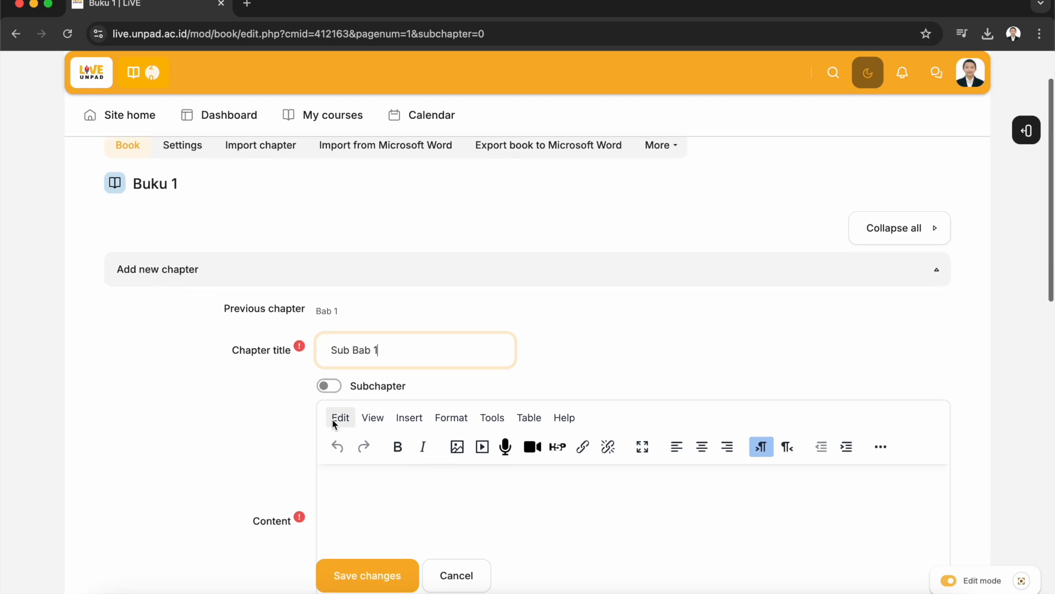
pyautogui.click(336, 378)
pyautogui.click(335, 389)
# Enter "Konten untuk sub bab 1" as the subchapter's content and save it
pyautogui.click(403, 488)
pyautogui.write('Konten untuk sub bab 1')
pyautogui.scroll(-5, 528, 362)
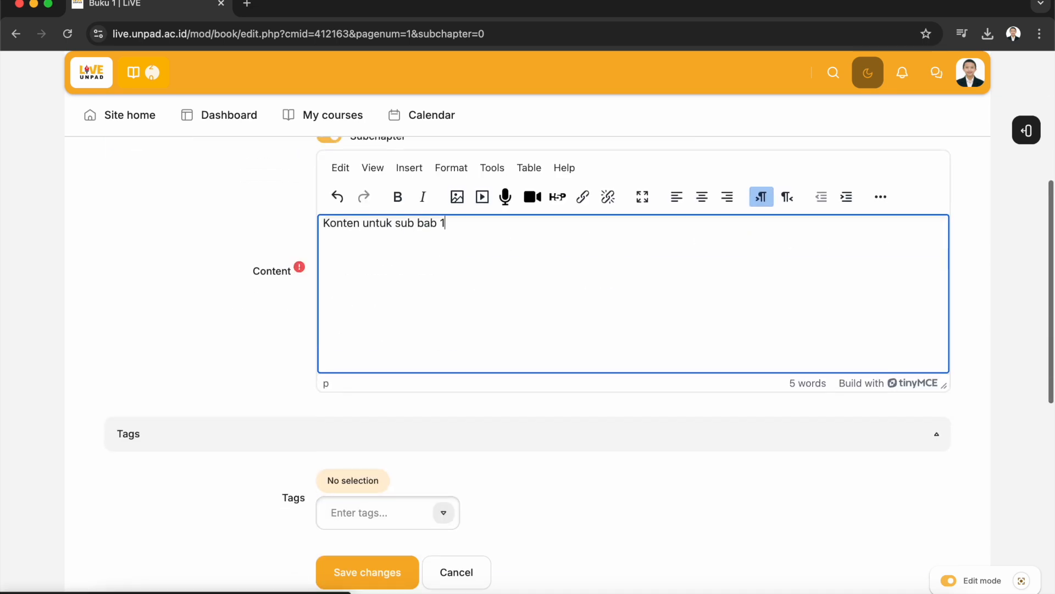
pyautogui.click(388, 583)
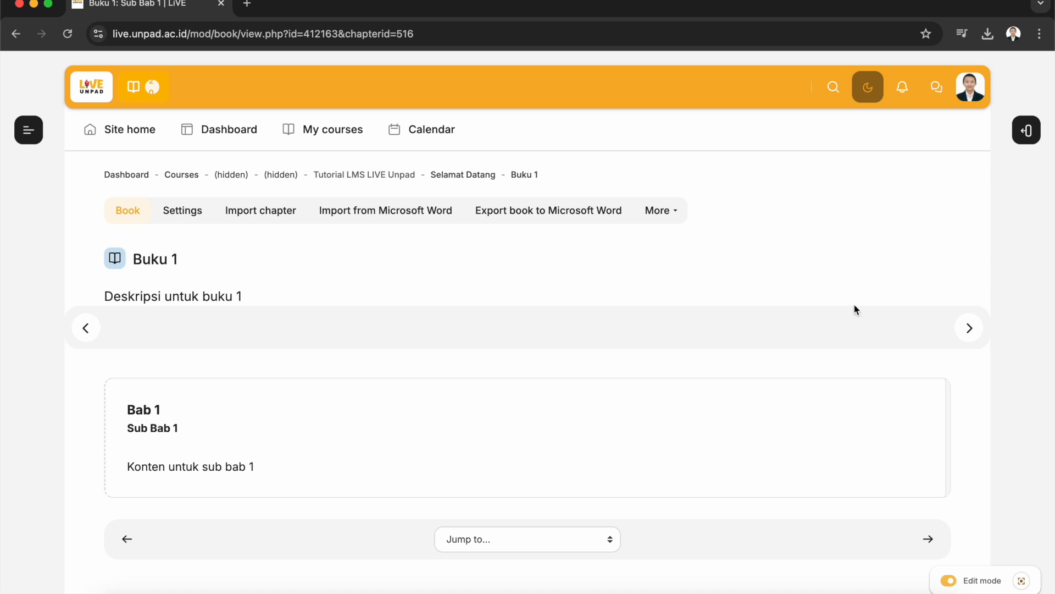
# Add a new subchapter after Sub Bab 1 from the table of contents and title it "Sub Bab 2"
pyautogui.click(1027, 131)
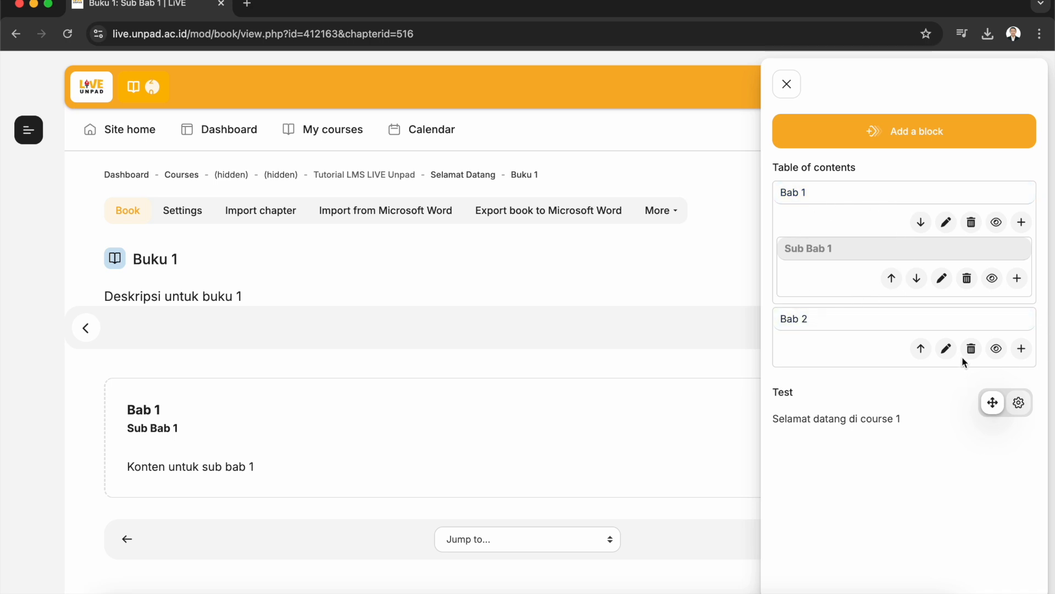
pyautogui.click(1019, 279)
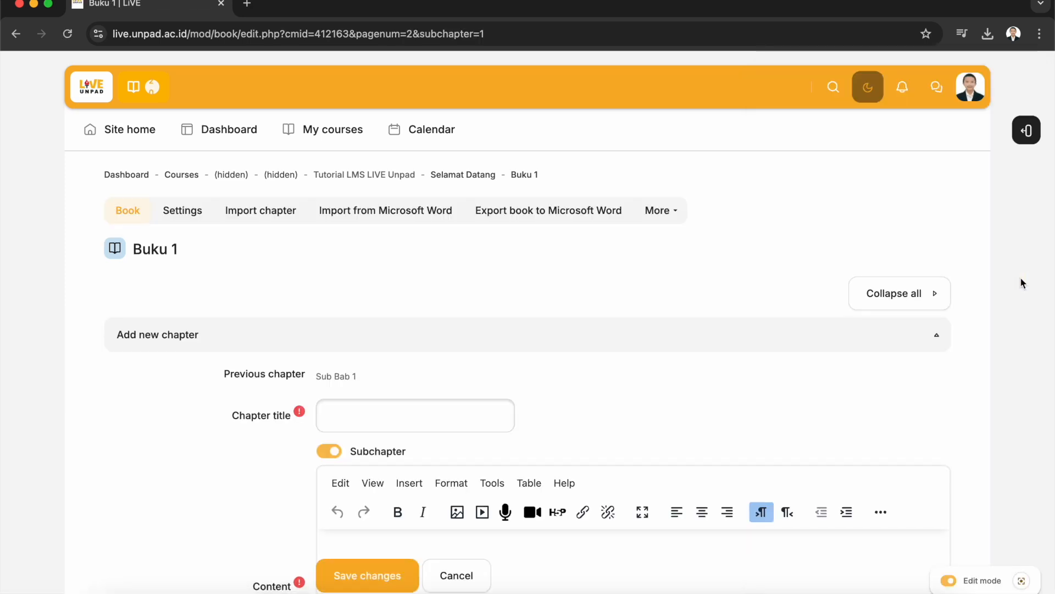
pyautogui.scroll(-2, 729, 394)
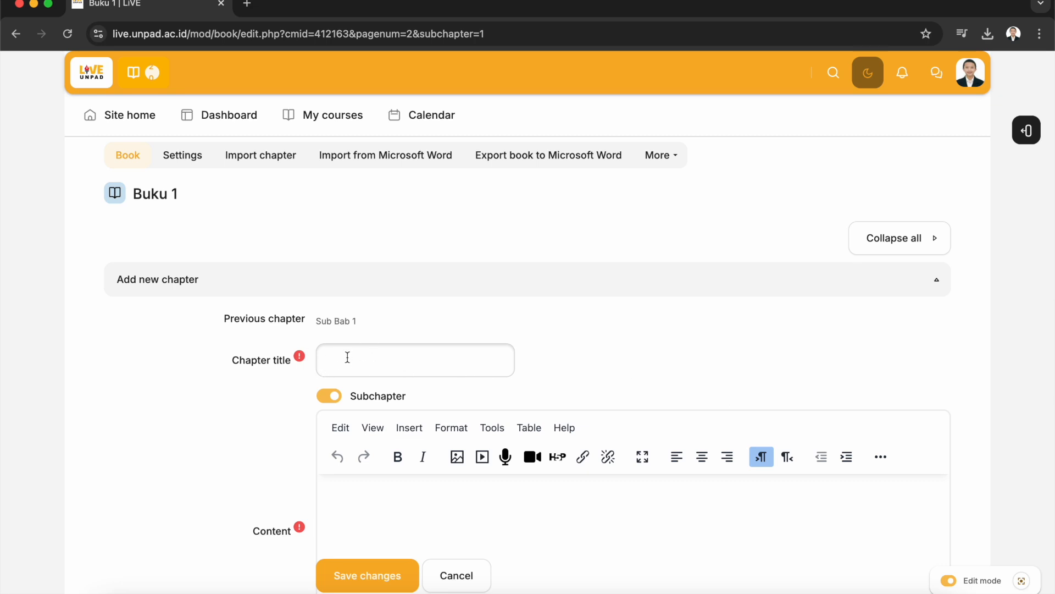
pyautogui.click(362, 365)
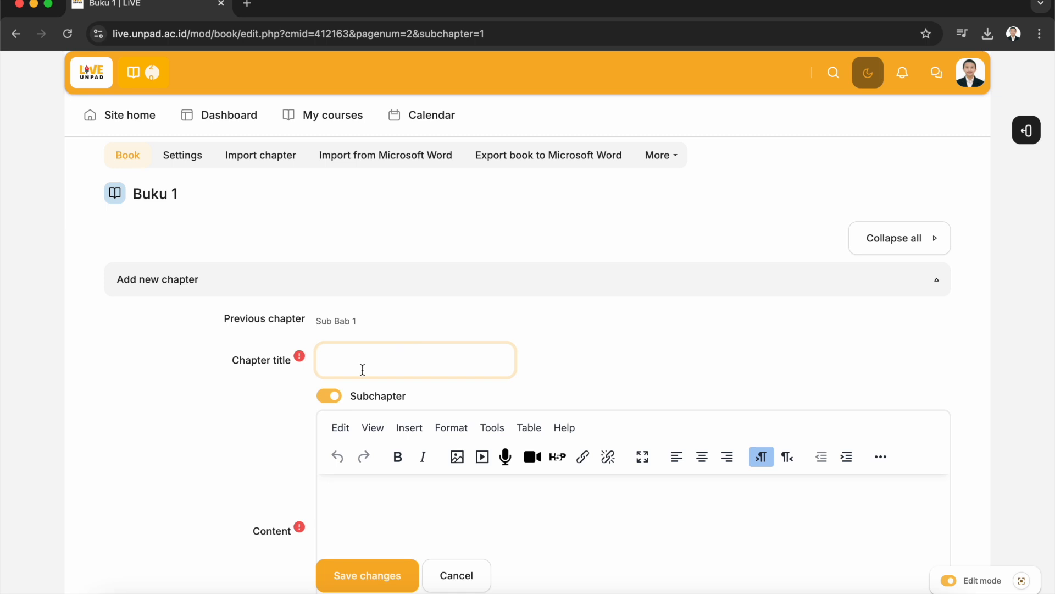
pyautogui.write('Sub Bab 2')
# Enter "Konten untuk sub bab 2" as the subchapter's content and save it
pyautogui.click(381, 504)
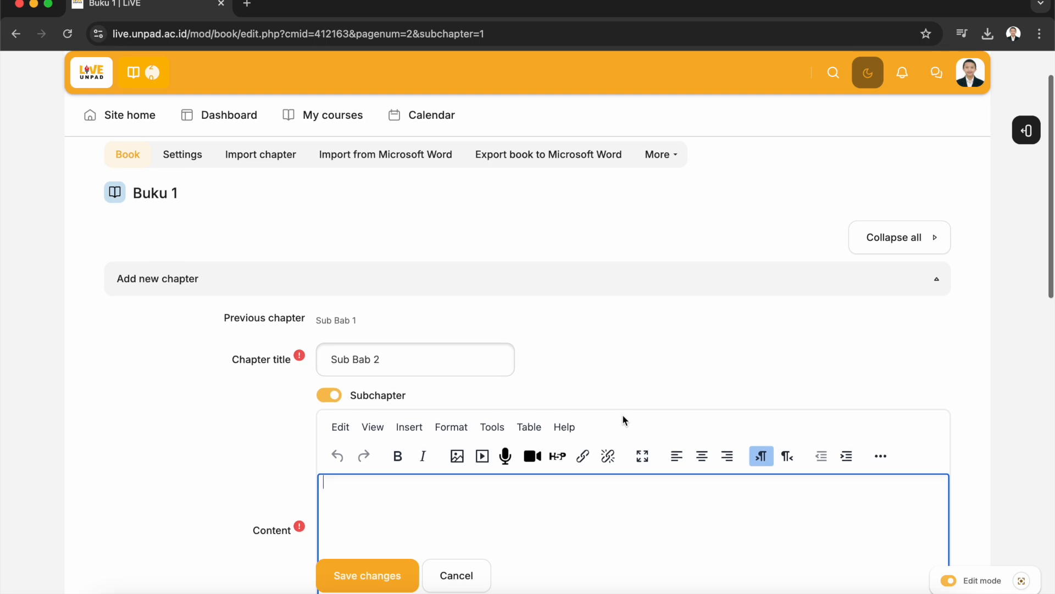
pyautogui.scroll(-2, 622, 414)
pyautogui.write('Konte')
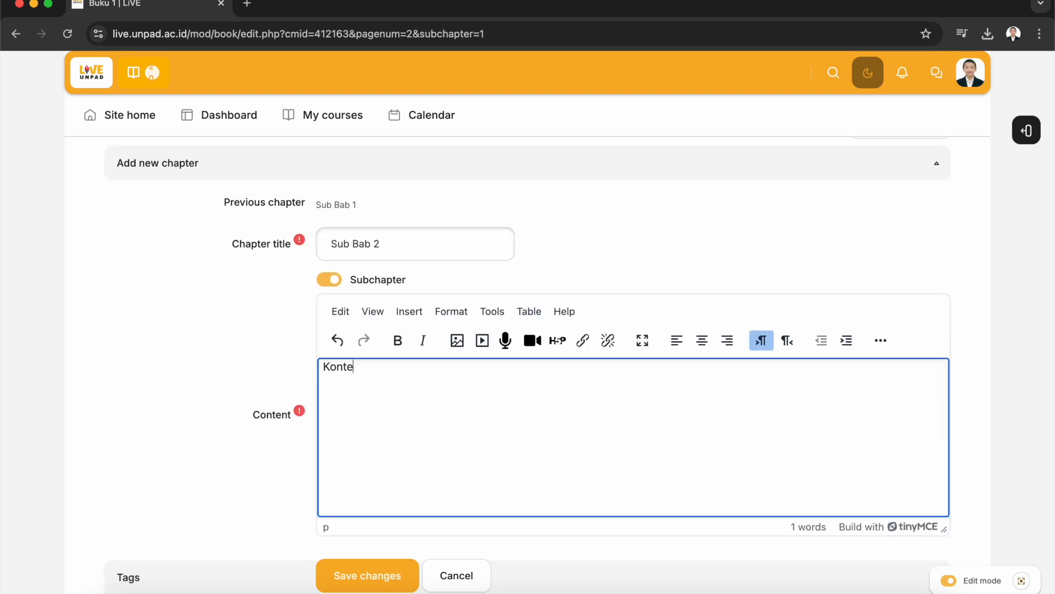
pyautogui.write('n untuk sub bab 2')
pyautogui.scroll(-3, 509, 438)
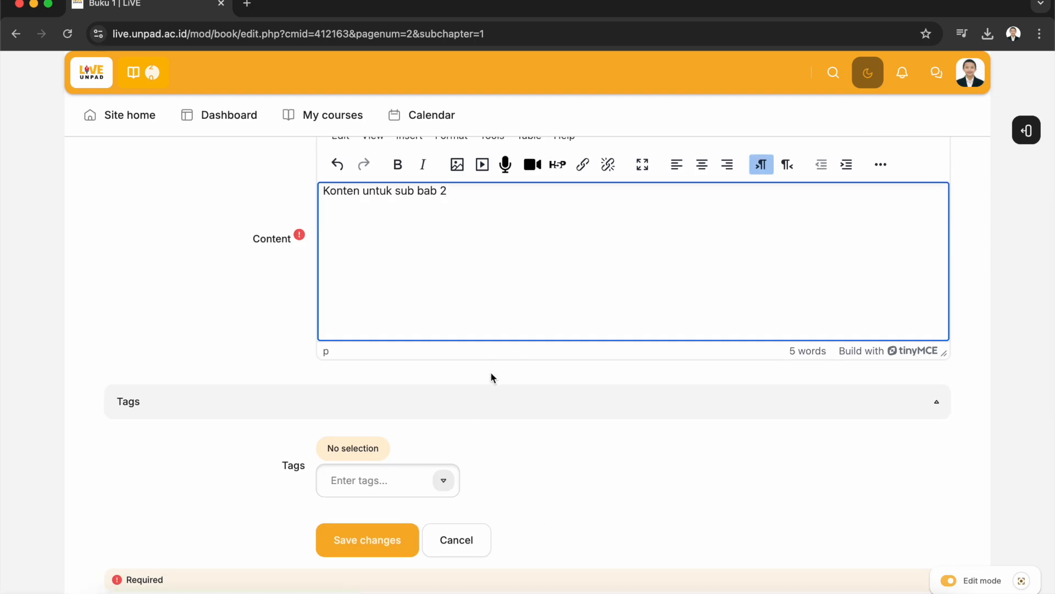
pyautogui.scroll(-1, 492, 377)
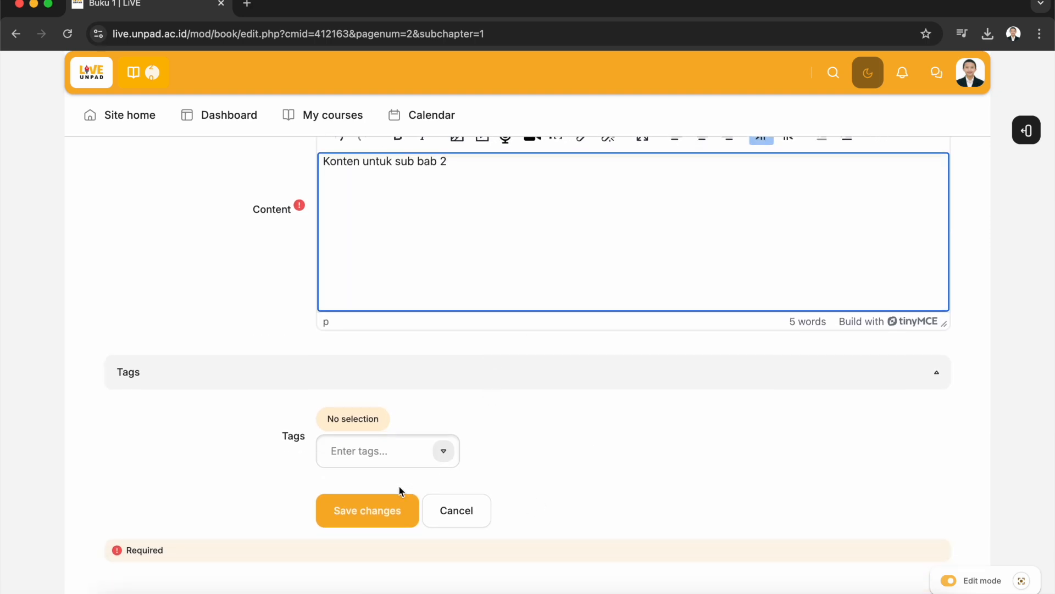
pyautogui.click(388, 509)
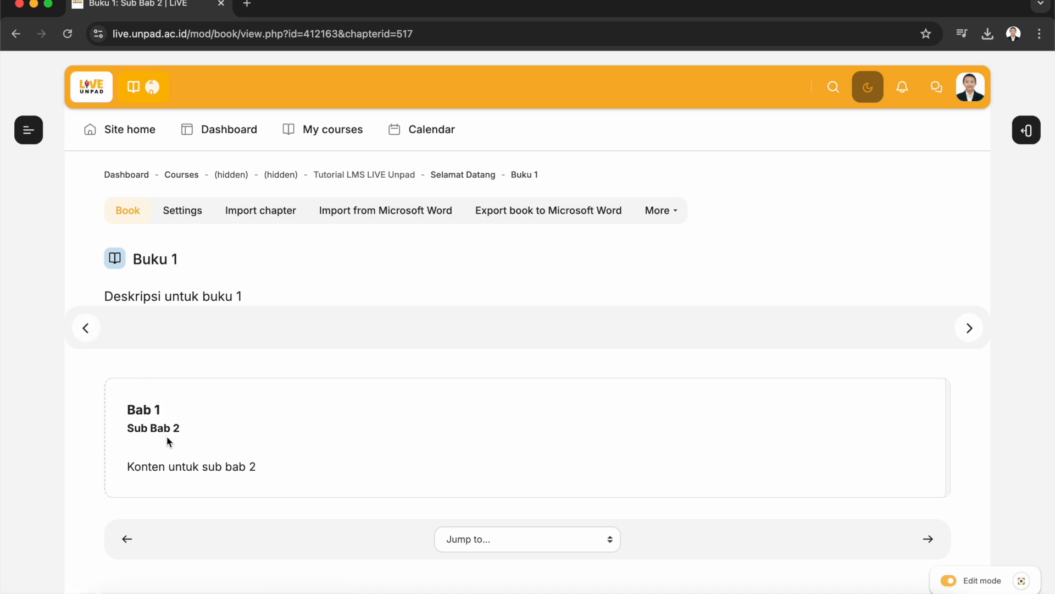
# Page back through the book's chapters to the first chapter
pyautogui.click(87, 336)
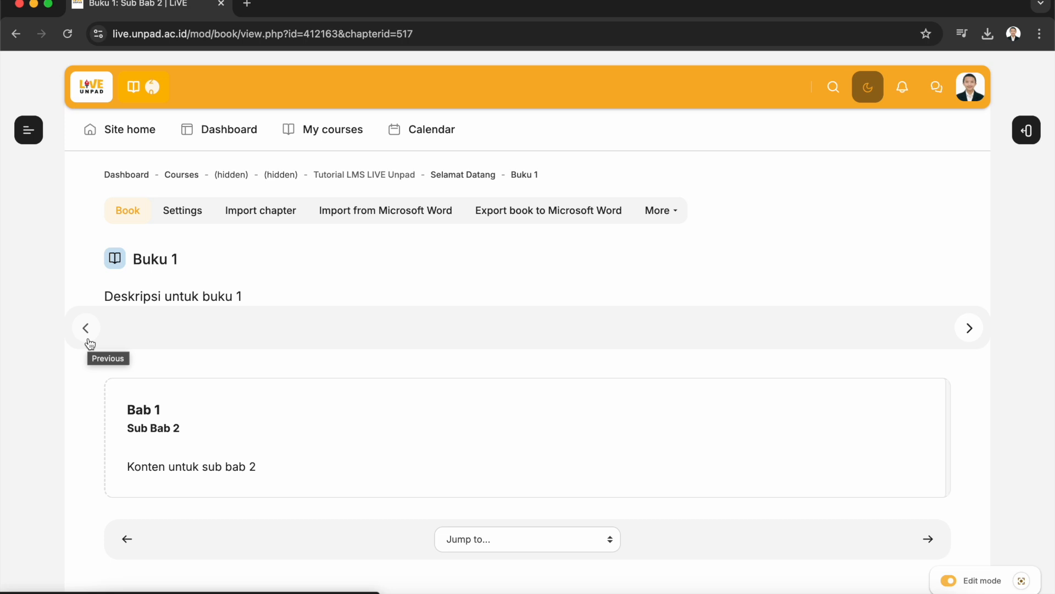
pyautogui.click(98, 336)
pyautogui.scroll(4, 315, 321)
pyautogui.scroll(2, 313, 321)
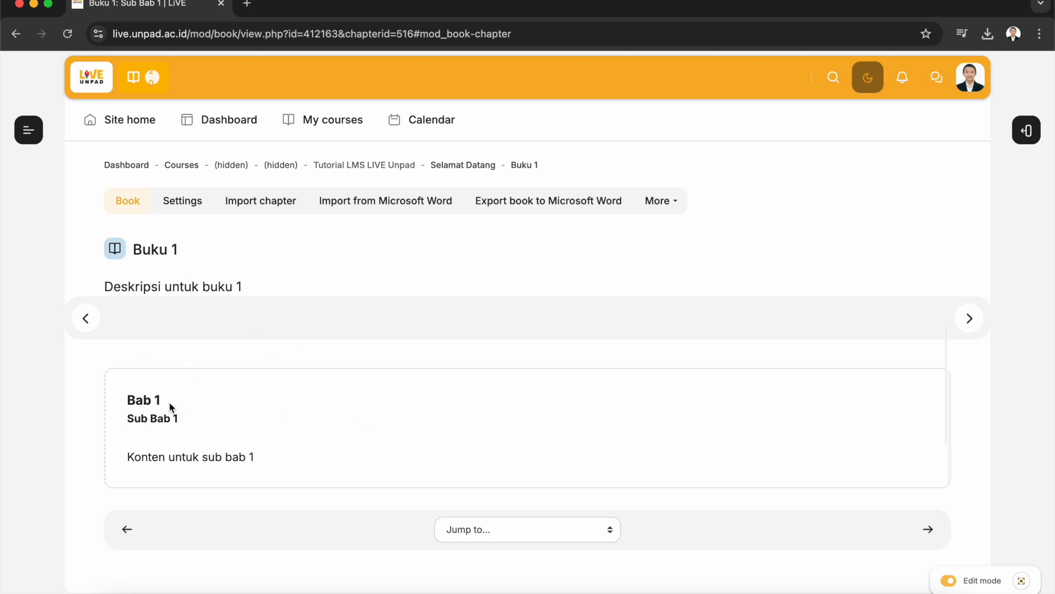
pyautogui.click(90, 331)
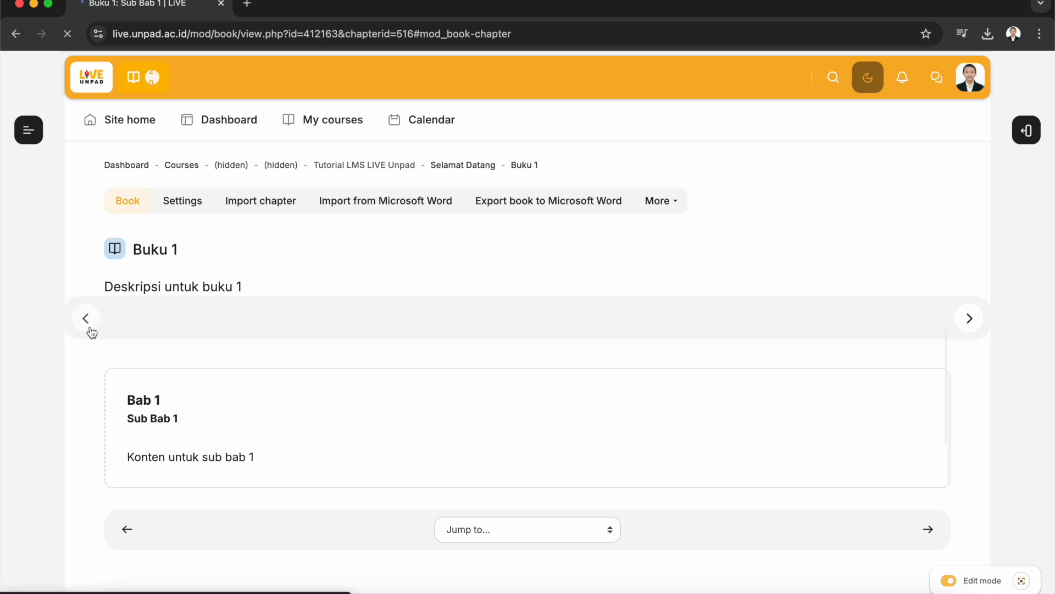
pyautogui.scroll(5, 403, 412)
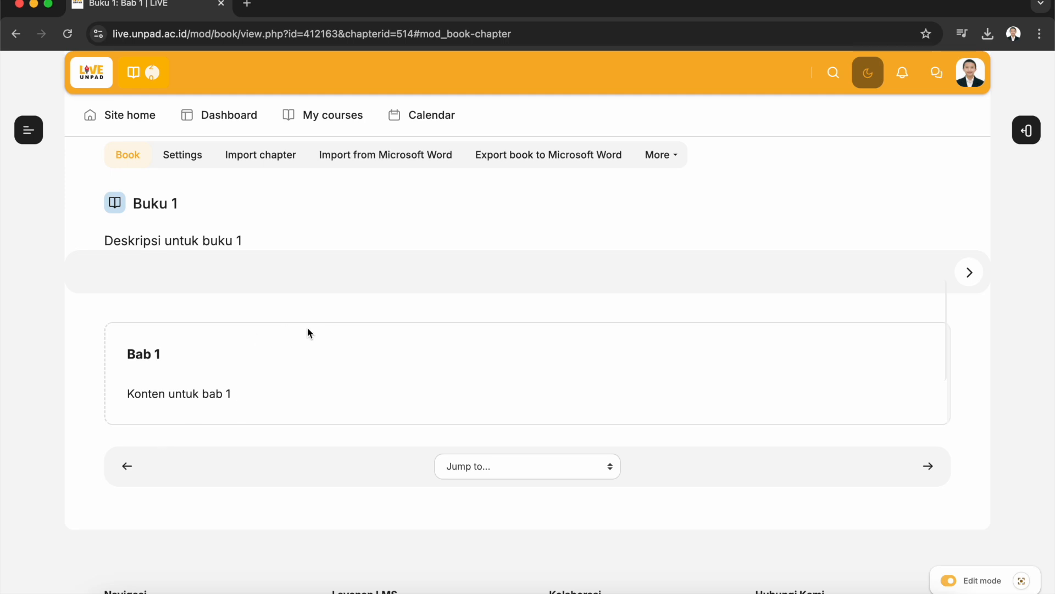
pyautogui.scroll(2, 482, 391)
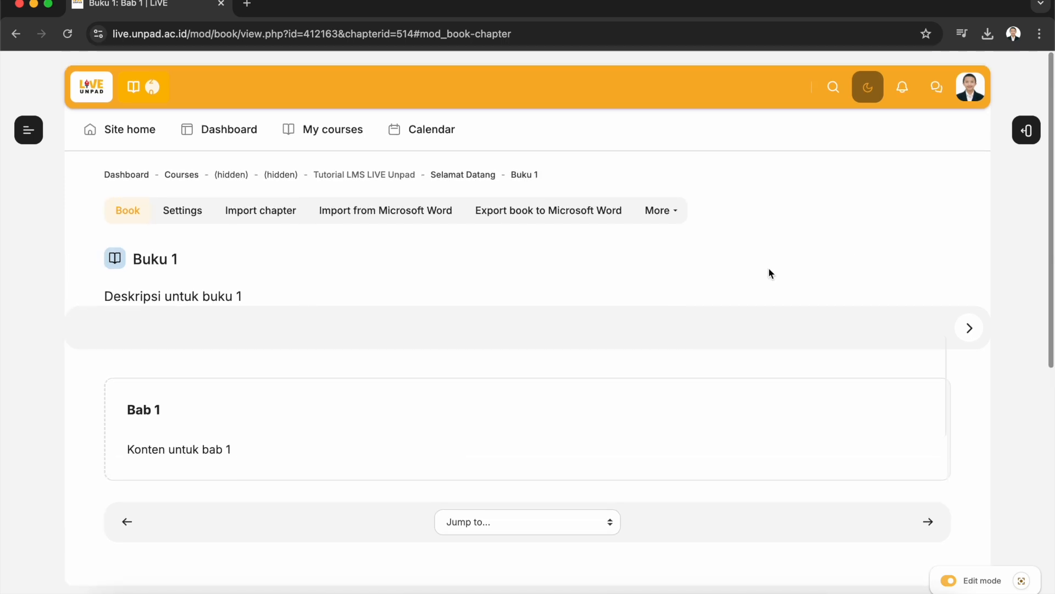
# Move Sub Bab 2 down so it sits under Bab 2
pyautogui.click(1026, 133)
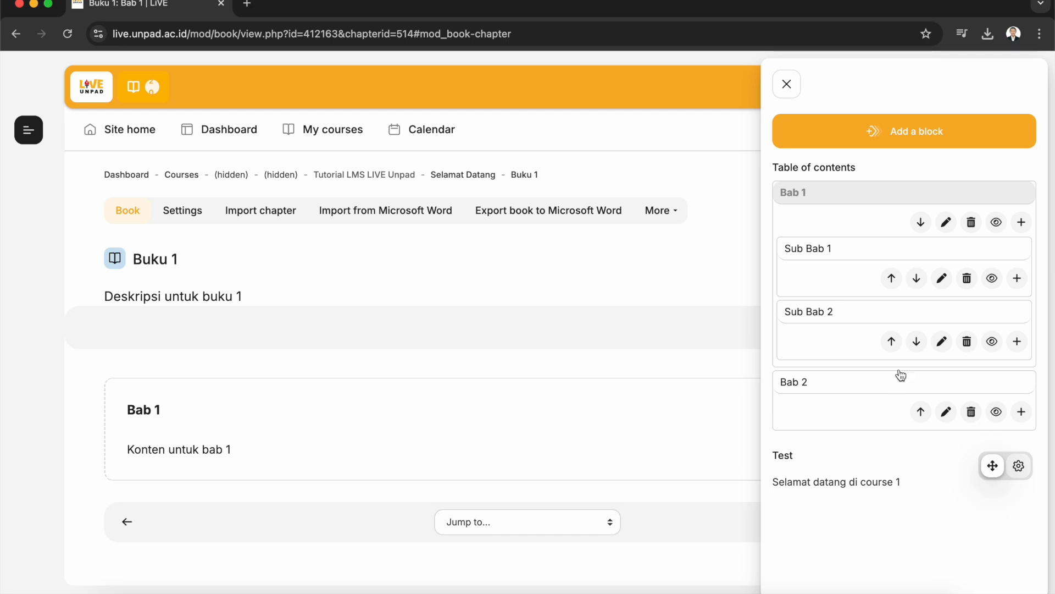
pyautogui.click(874, 316)
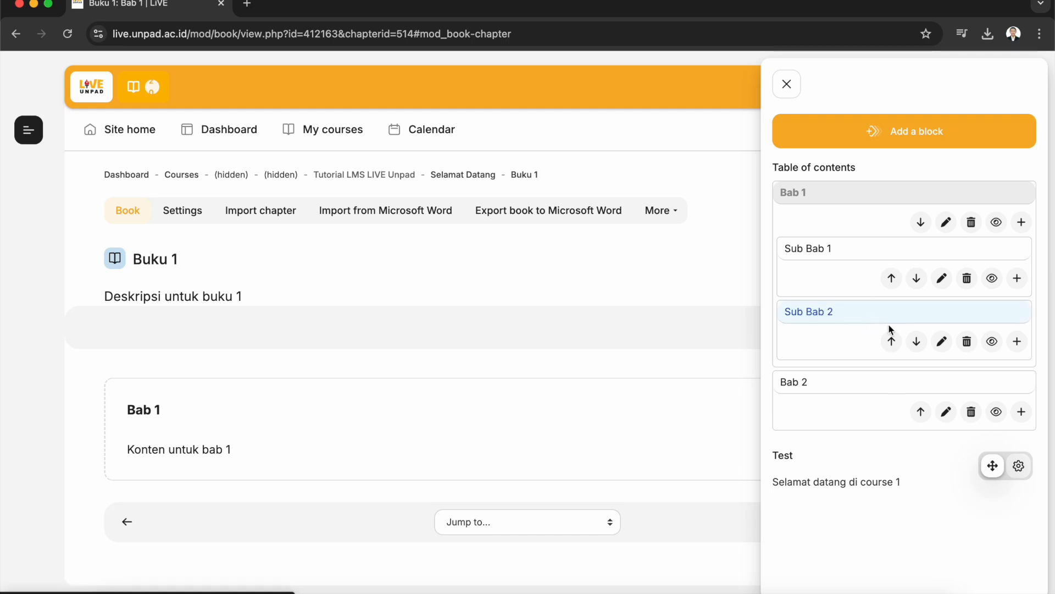
pyautogui.click(918, 348)
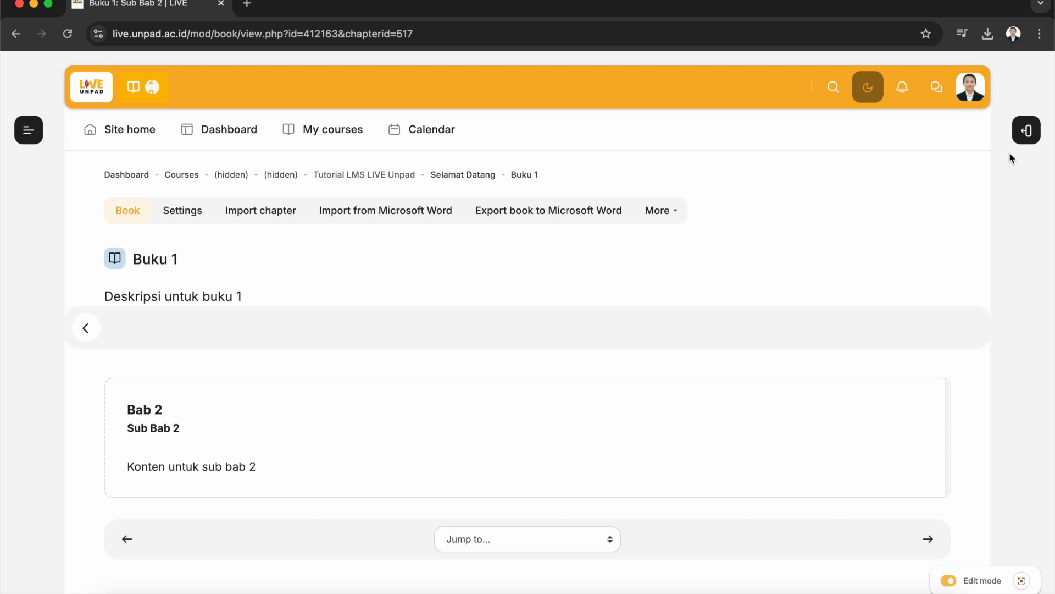
# Move Sub Bab 2 back up under Bab 1, below Sub Bab 1
pyautogui.click(1027, 138)
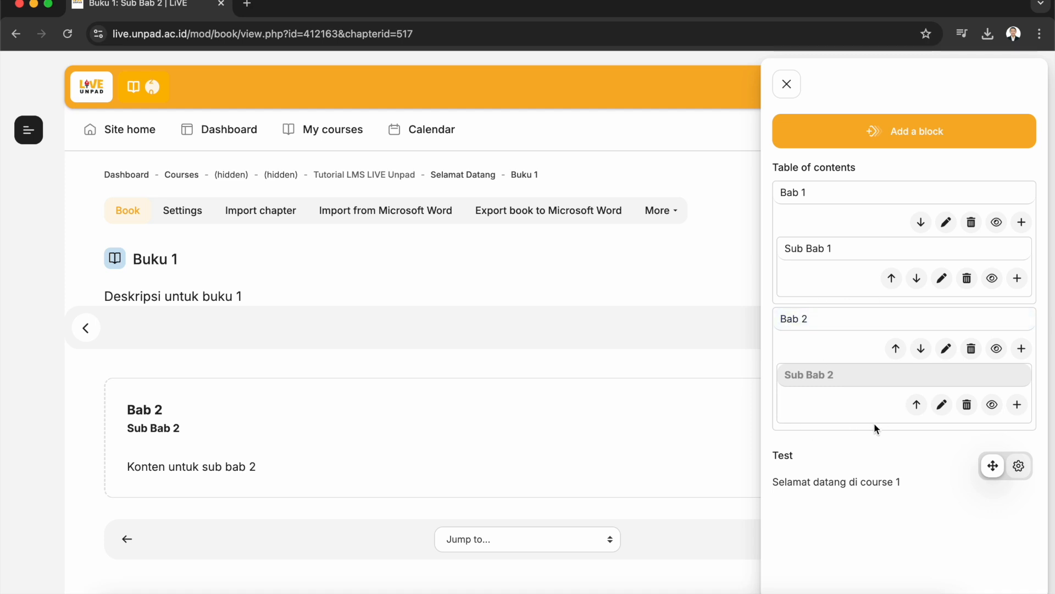
pyautogui.click(917, 406)
pyautogui.click(917, 406)
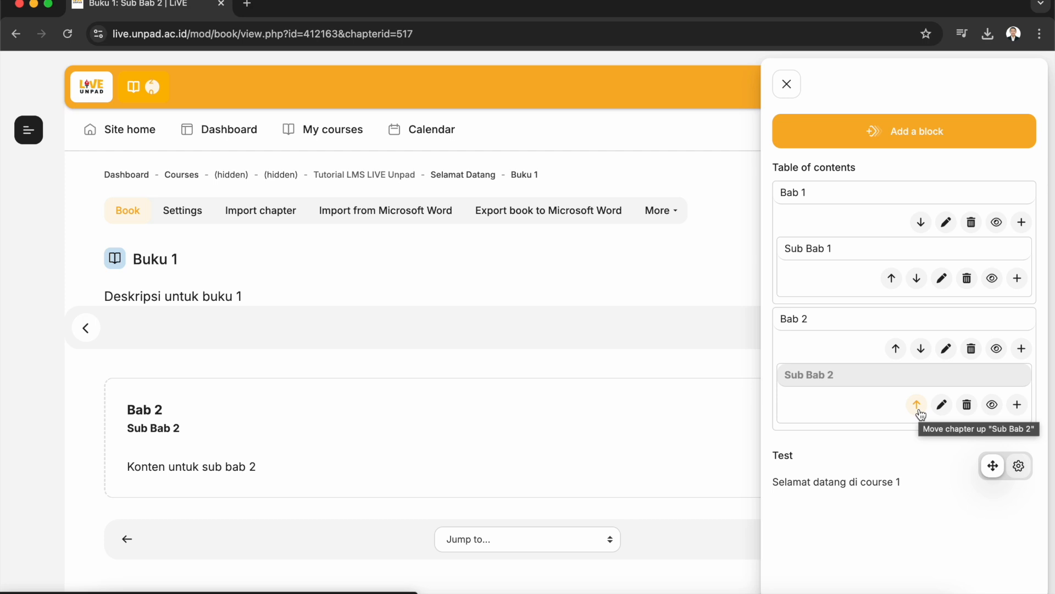
pyautogui.click(919, 411)
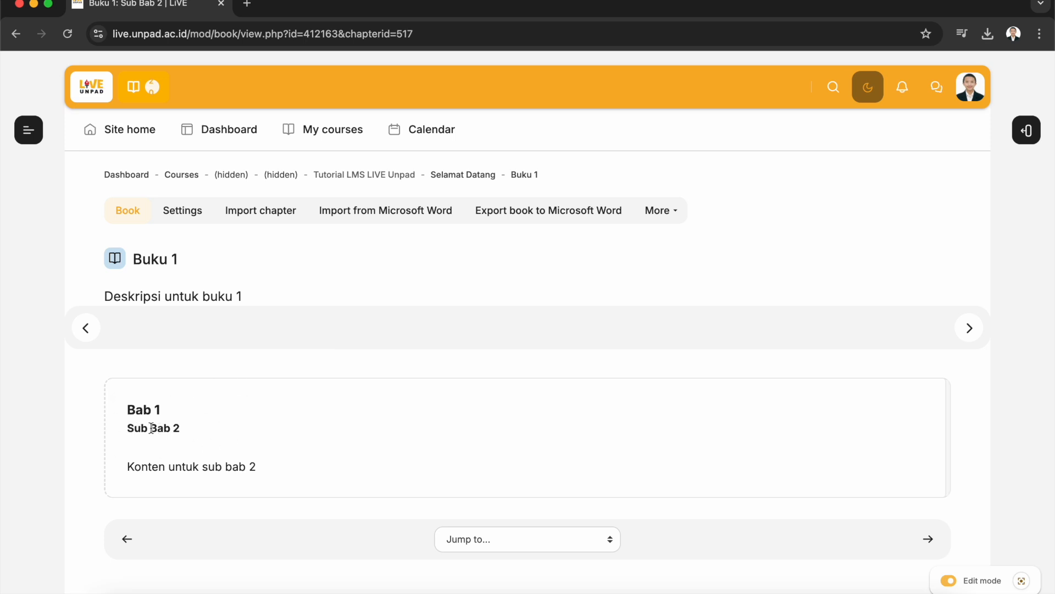
pyautogui.click(1027, 130)
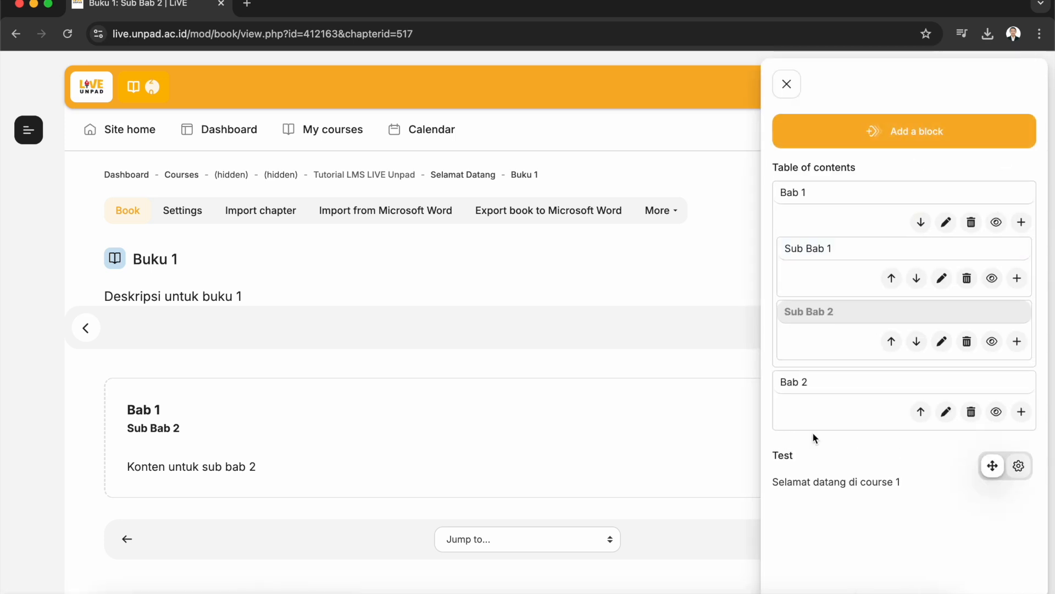
# Set the book's chapter formatting to Numbers in its settings, save and display, and review the table of contents
pyautogui.click(826, 200)
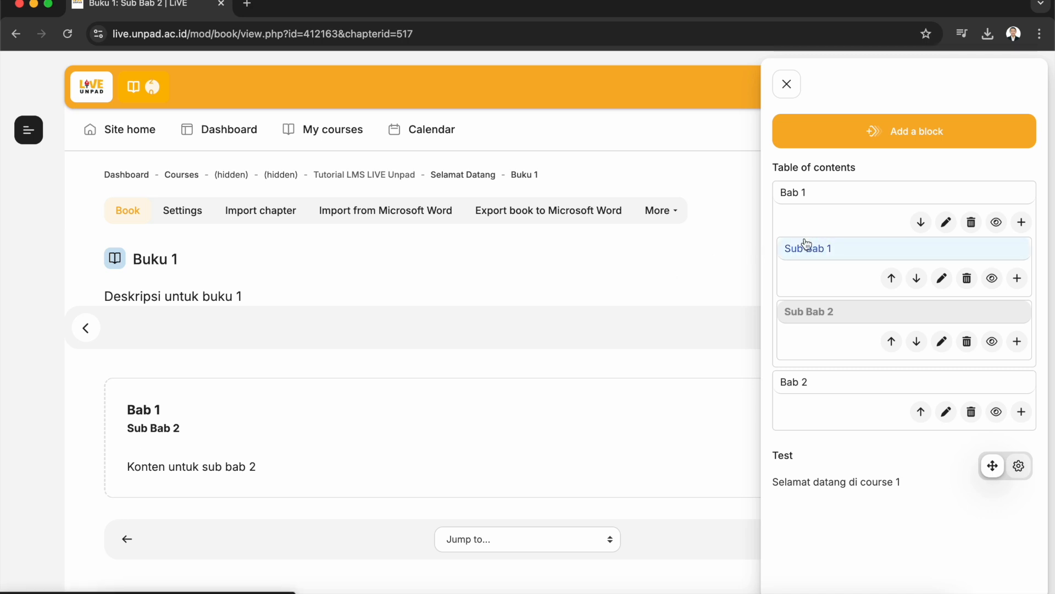
pyautogui.click(788, 87)
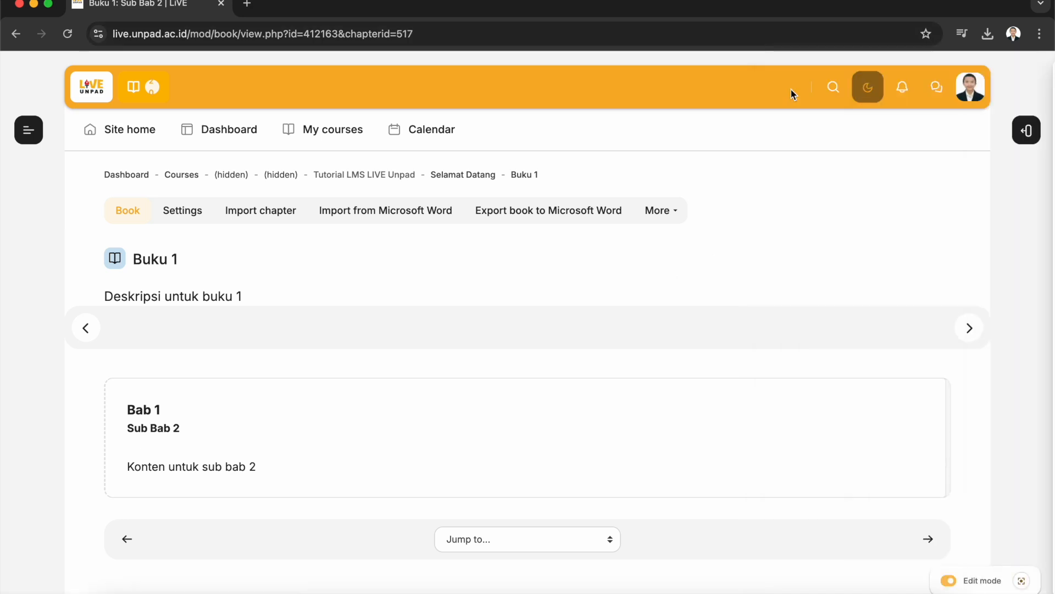
pyautogui.click(182, 217)
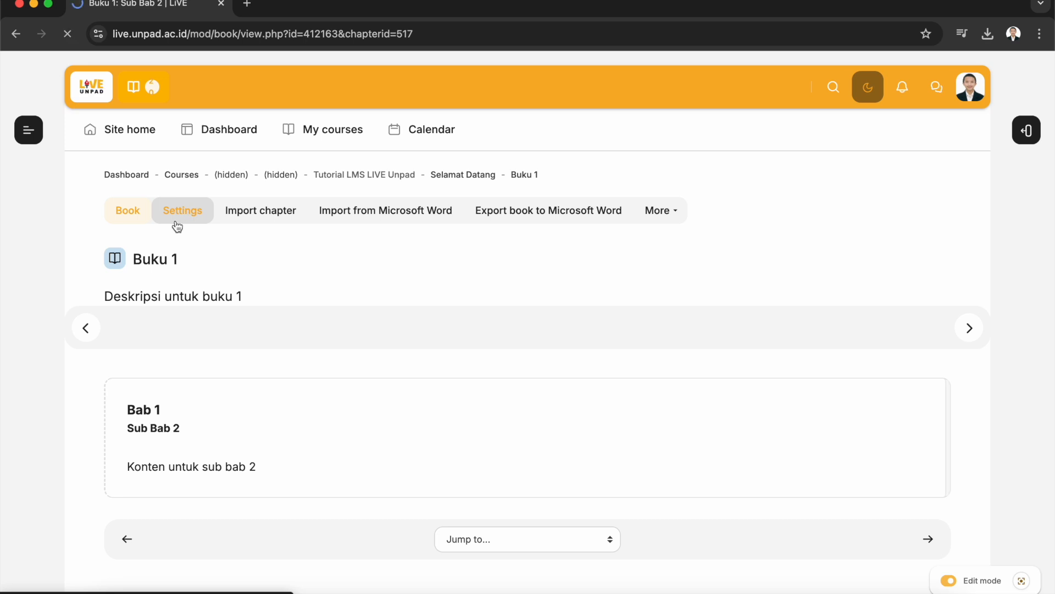
pyautogui.scroll(-5, 403, 360)
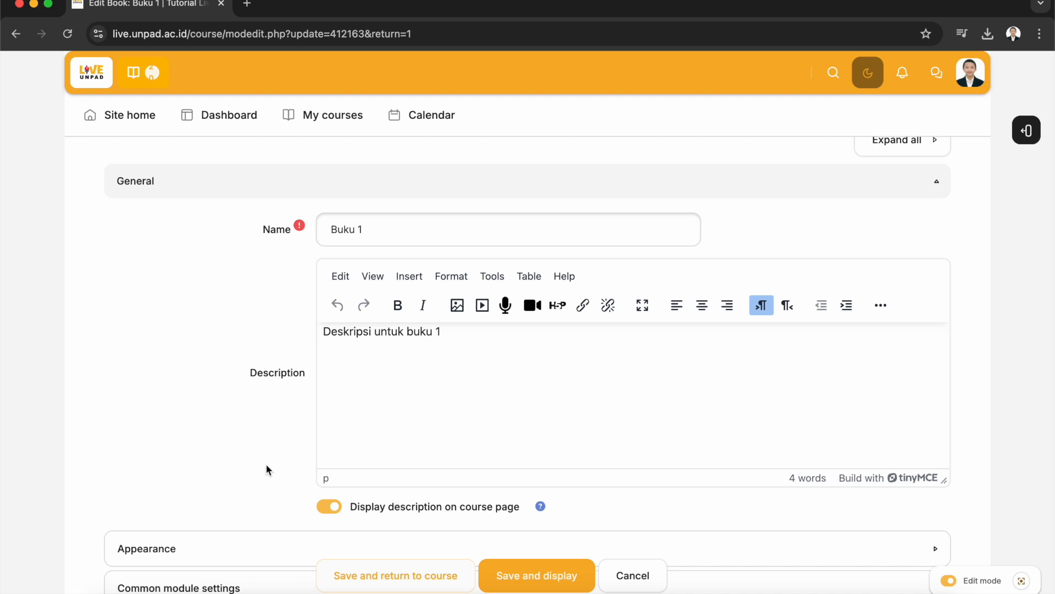
pyautogui.scroll(-4, 267, 467)
pyautogui.click(315, 357)
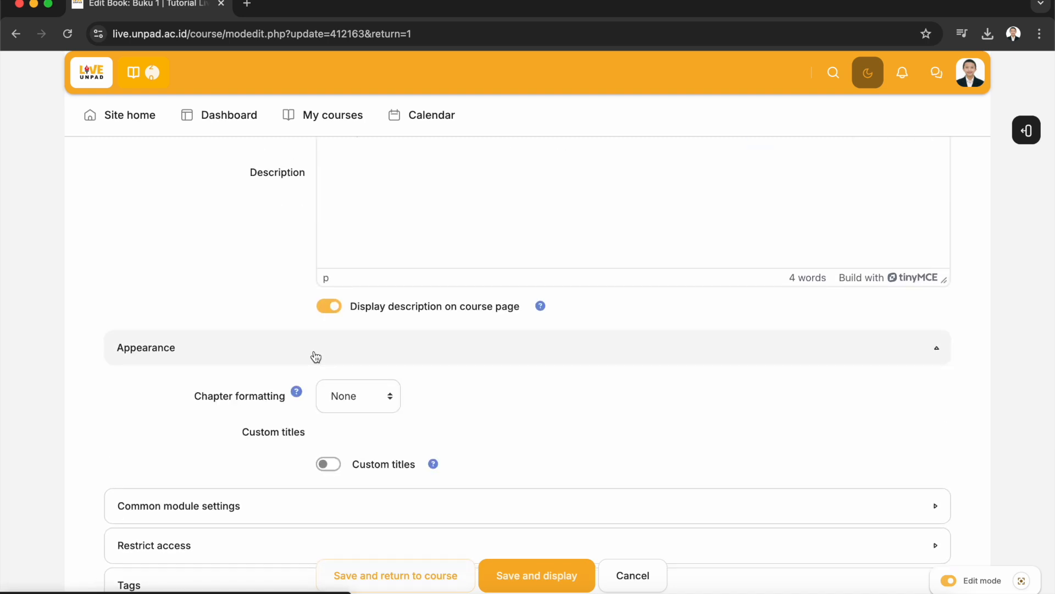
pyautogui.click(374, 406)
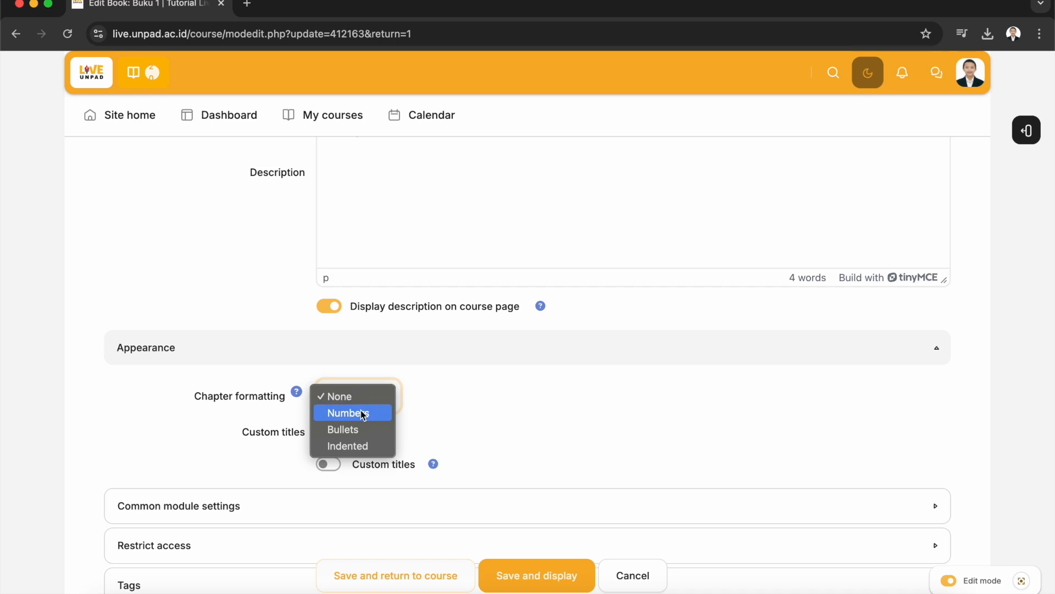
pyautogui.click(364, 413)
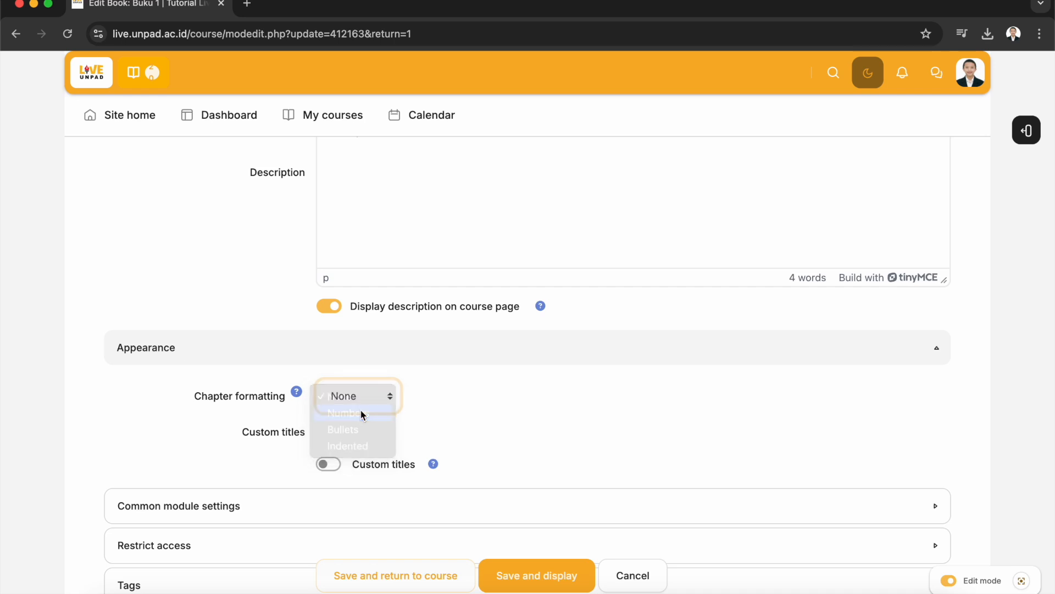
pyautogui.click(545, 581)
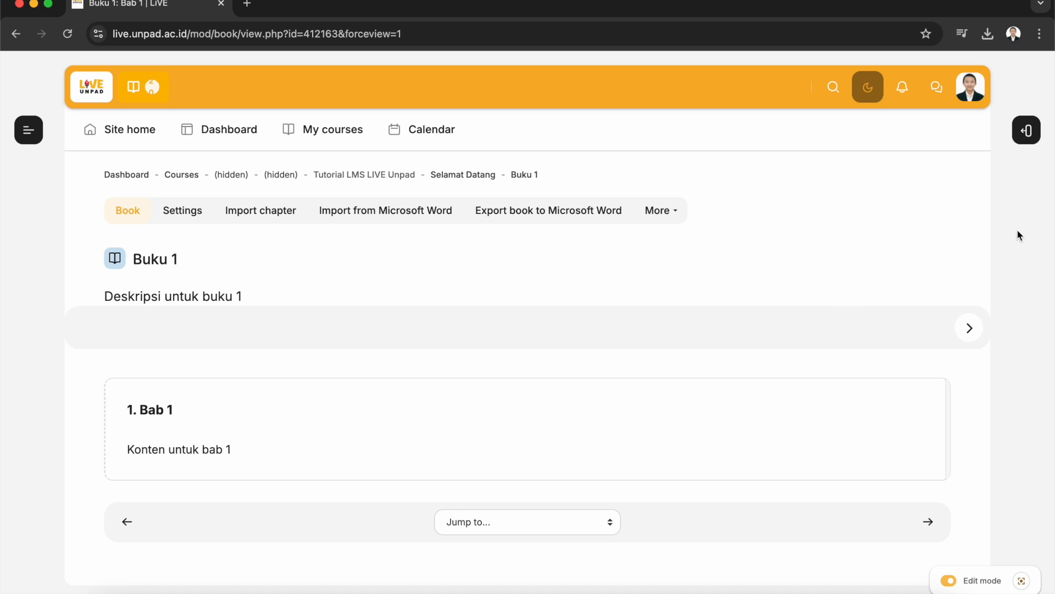
pyautogui.click(1027, 130)
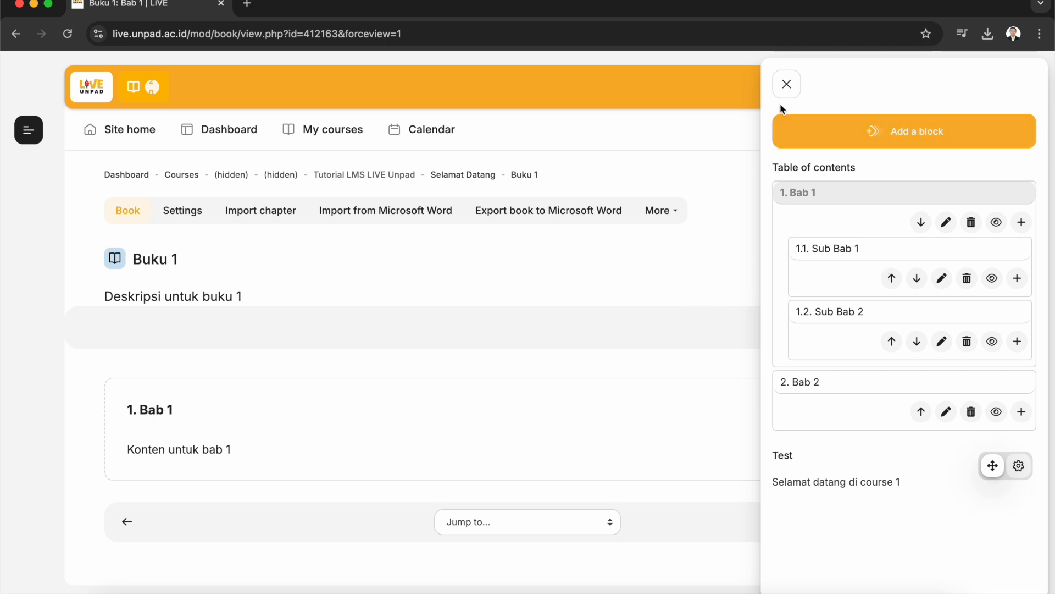
pyautogui.click(787, 84)
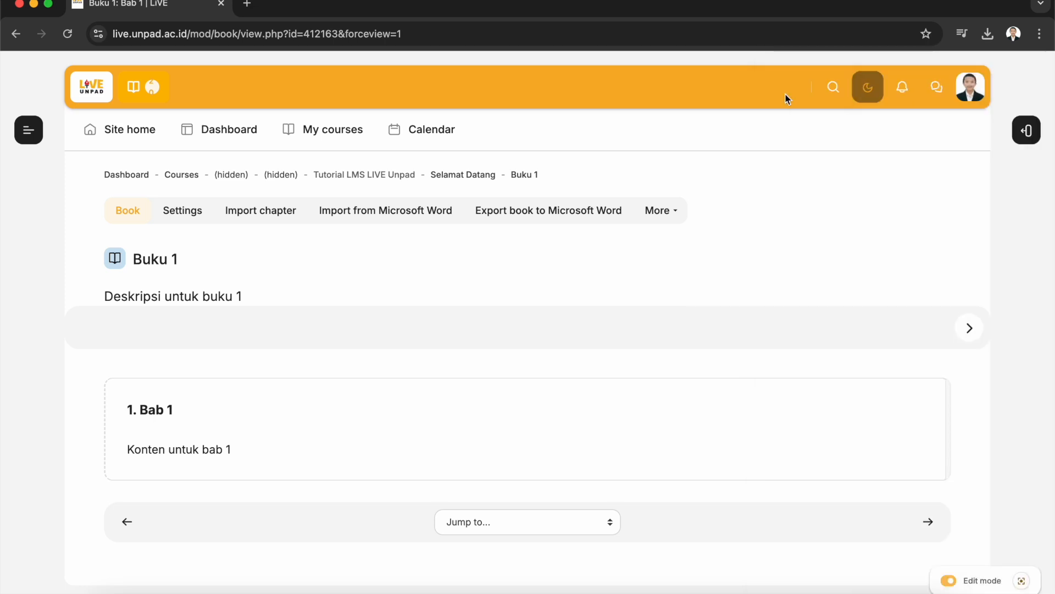
# Change the book's chapter formatting to Bullets, save and display, and check the table of contents
pyautogui.click(202, 220)
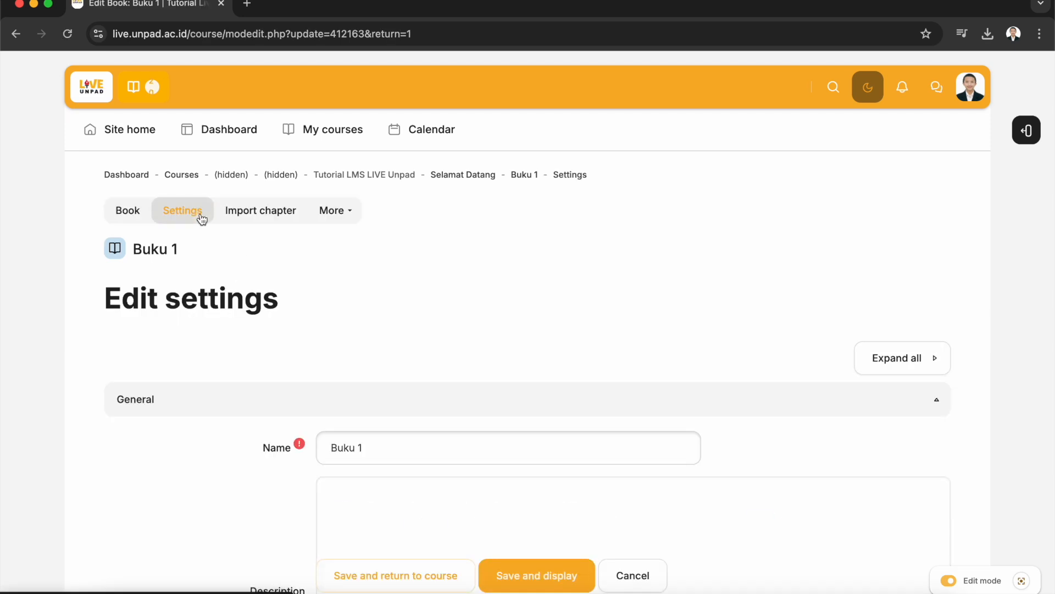
pyautogui.scroll(-6, 447, 336)
pyautogui.scroll(-1, 447, 333)
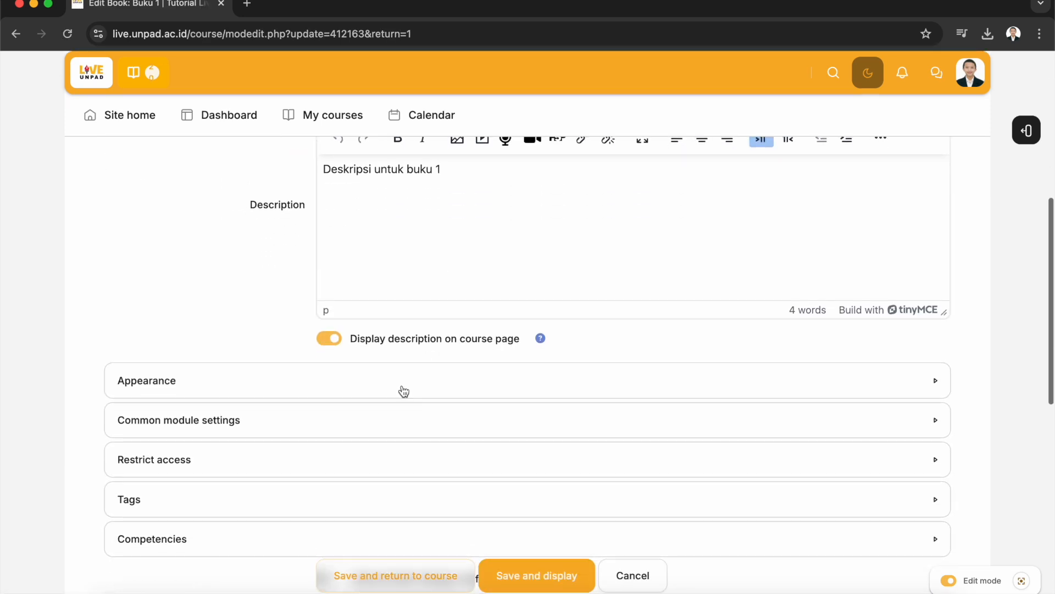
pyautogui.click(402, 394)
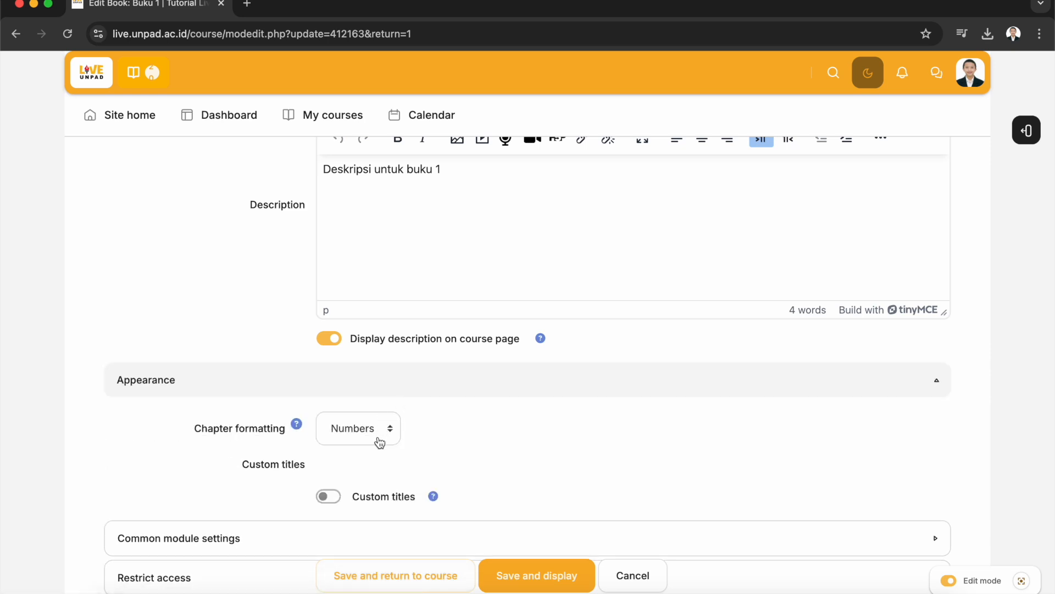
pyautogui.scroll(-3, 379, 443)
pyautogui.click(370, 368)
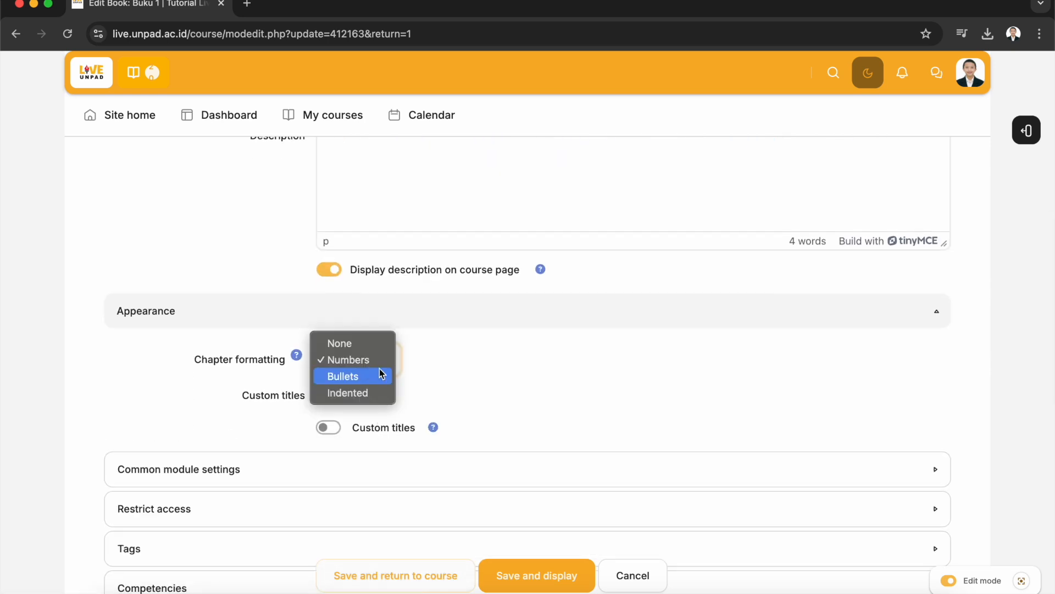
pyautogui.click(391, 377)
pyautogui.click(546, 575)
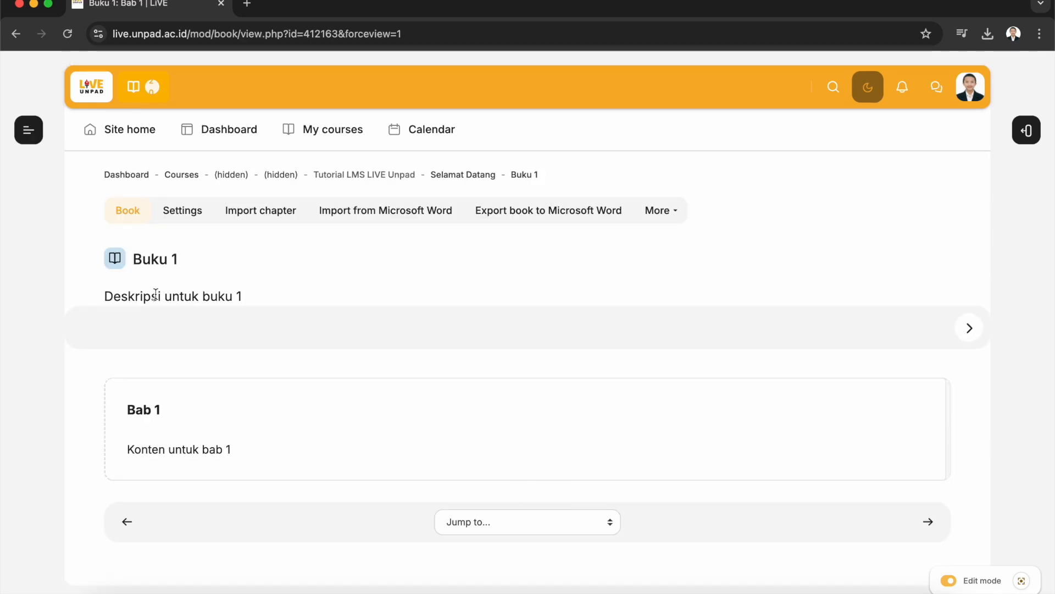
pyautogui.click(1018, 138)
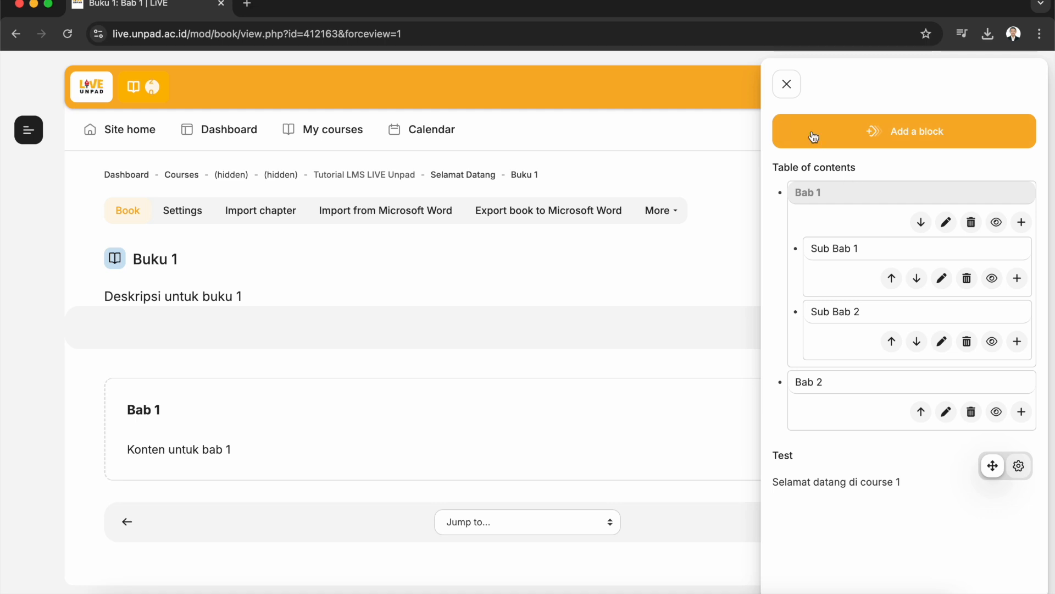
pyautogui.click(787, 85)
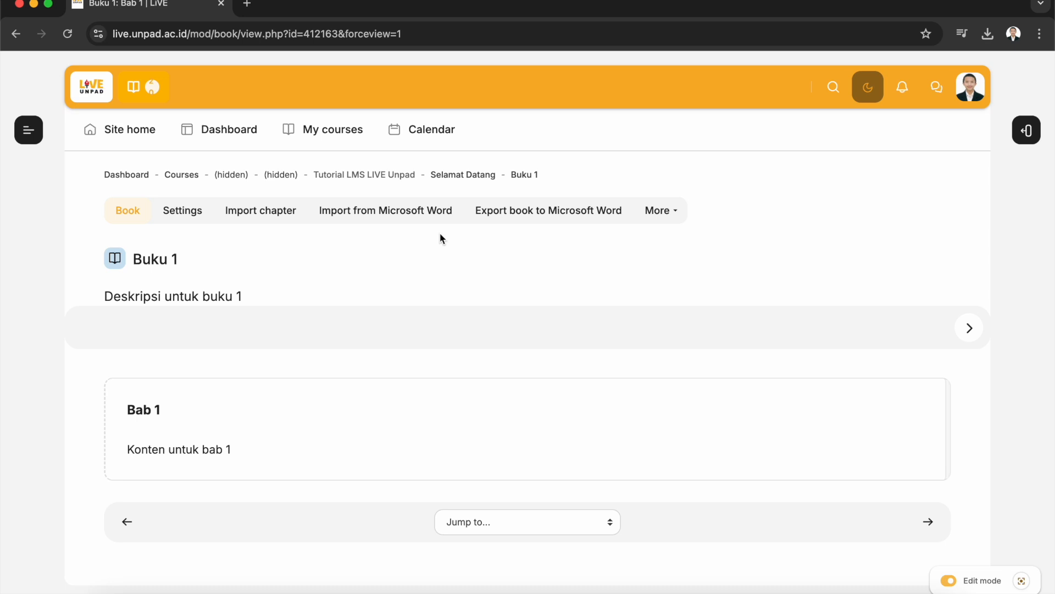
# Export the book to Microsoft Word
pyautogui.click(389, 225)
pyautogui.click(572, 216)
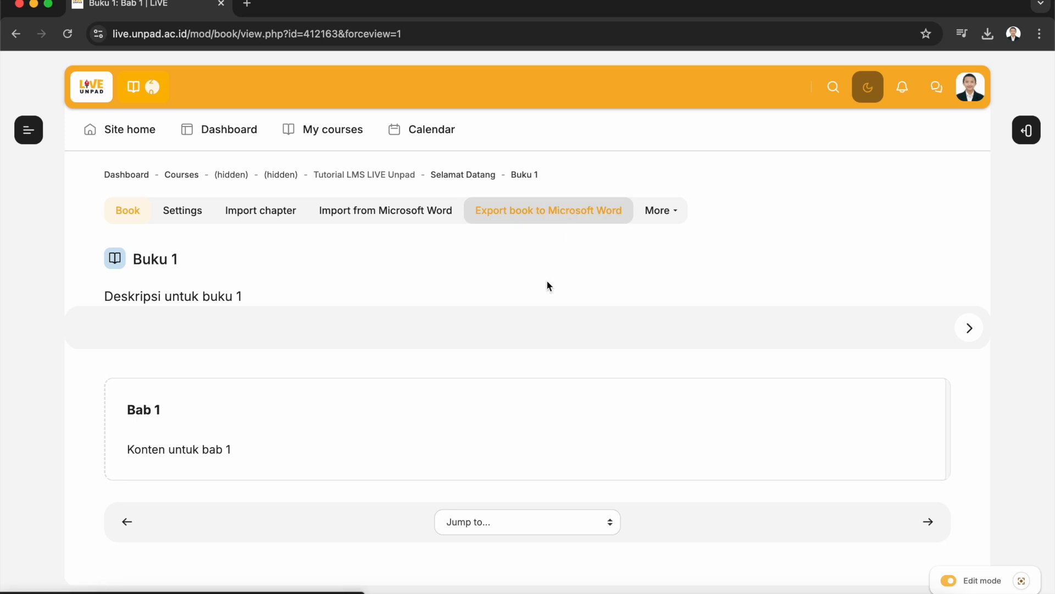
pyautogui.click(529, 221)
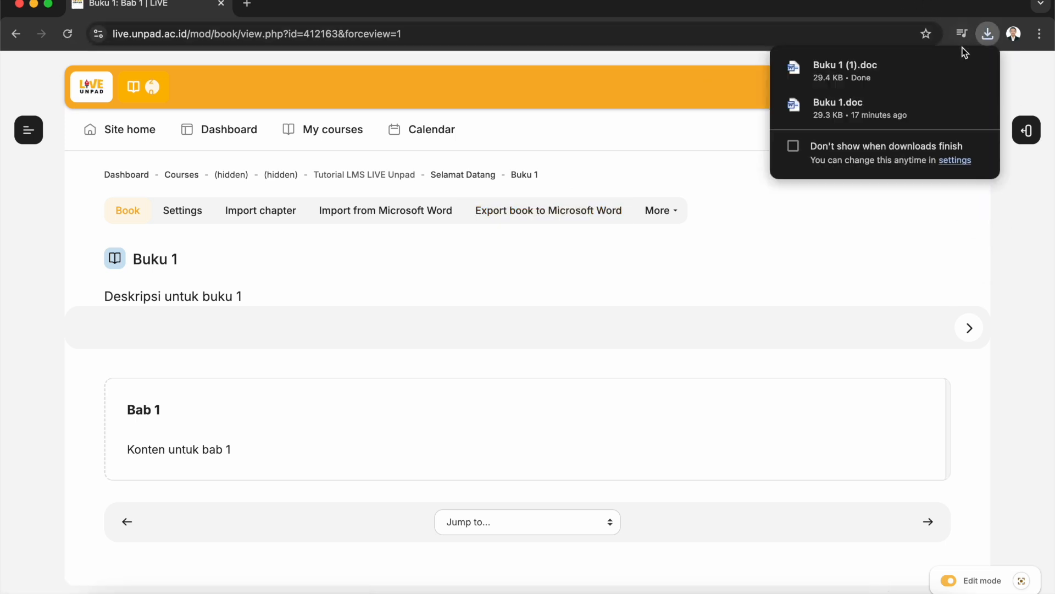
pyautogui.moveTo(897, 76)
# Open the printable version of the whole book and scroll through its contents
pyautogui.click(658, 212)
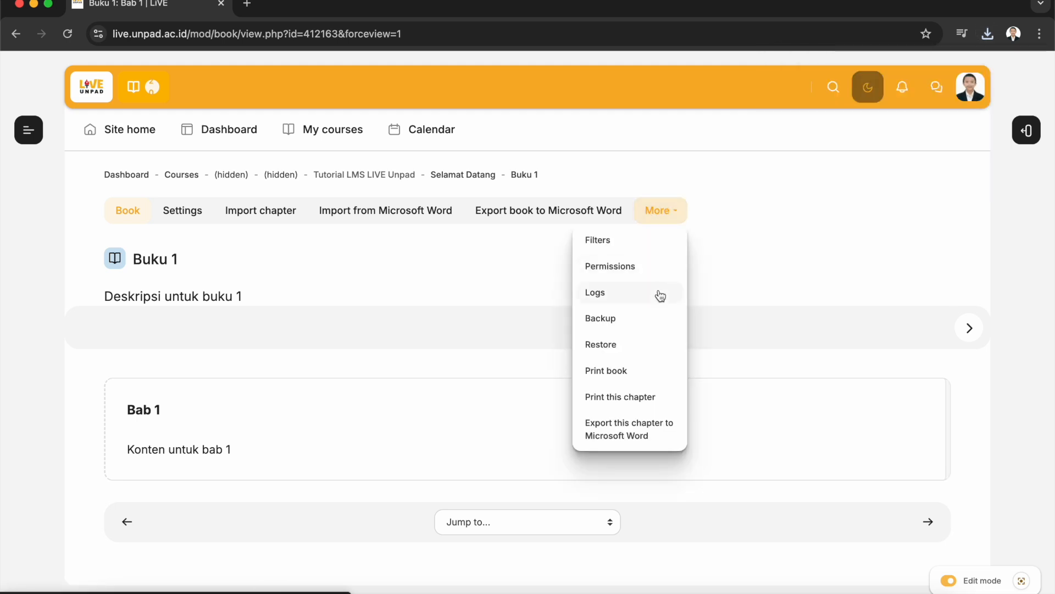
pyautogui.click(659, 376)
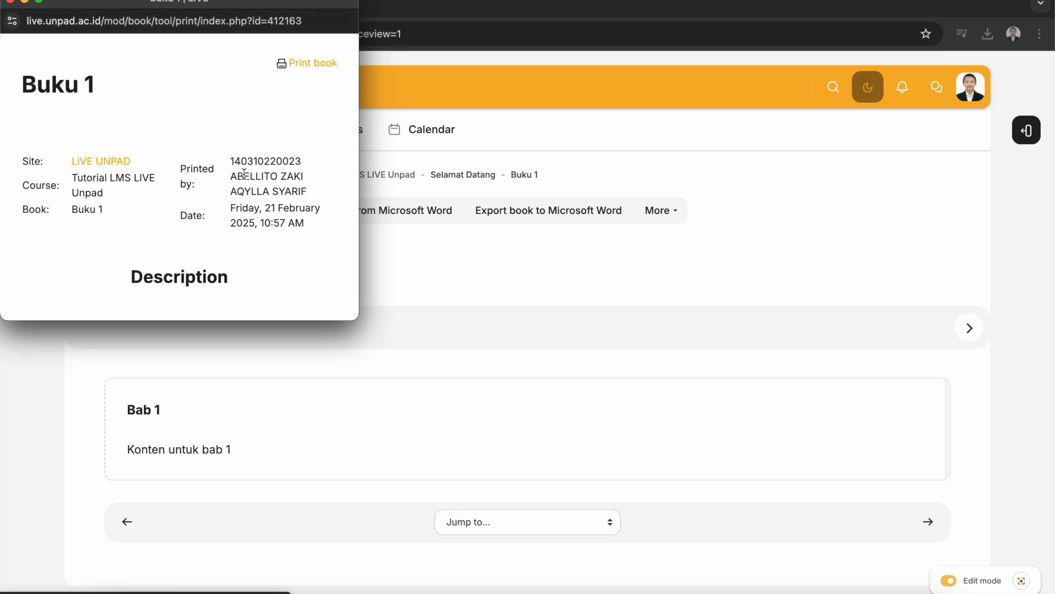
pyautogui.moveTo(359, 319); pyautogui.dragTo(629, 521)
pyautogui.scroll(-10, 423, 418)
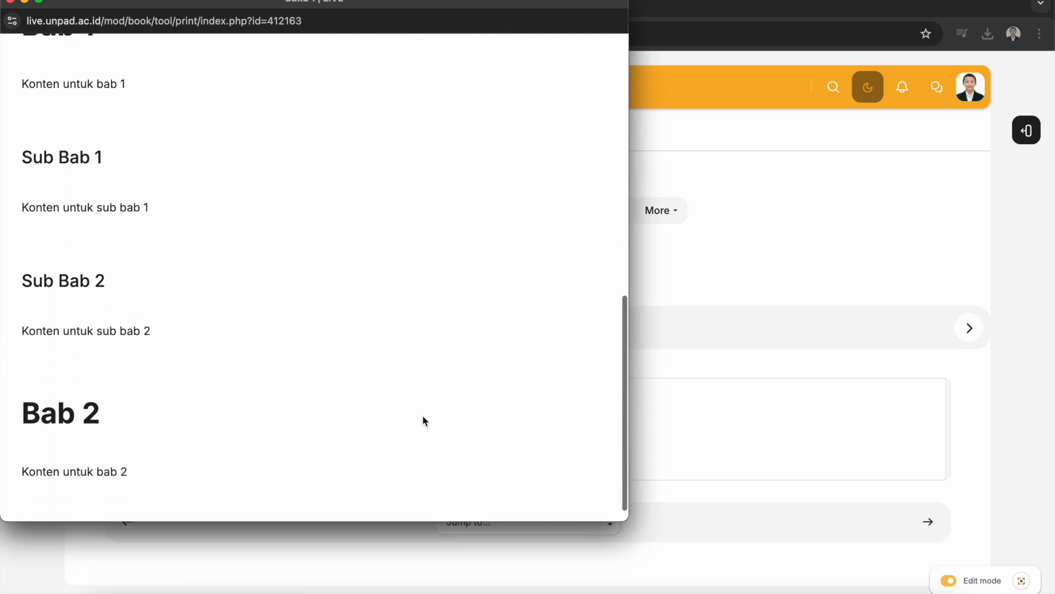
pyautogui.scroll(10, 422, 417)
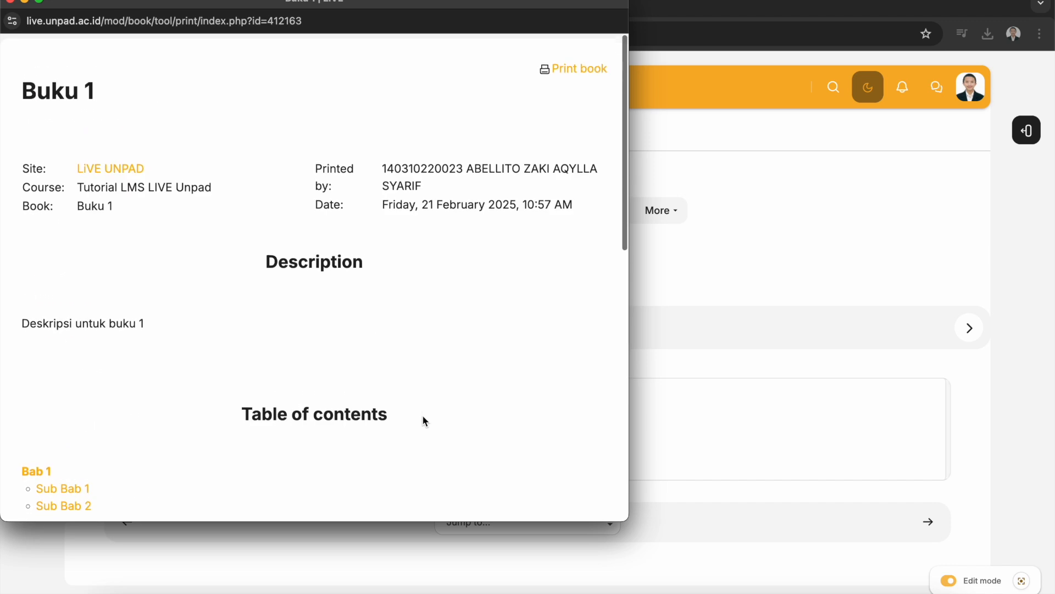
# Print the book as a PDF to Downloads, saving it as "Buku 1 _ LiVE (1)" instead of replacing the existing file
pyautogui.click(572, 68)
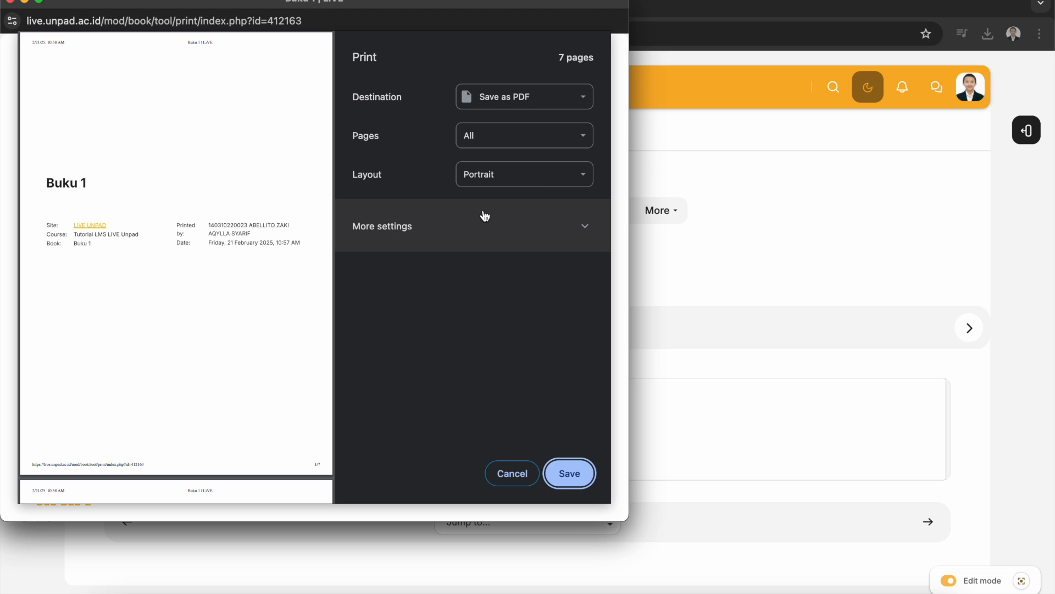
pyautogui.click(516, 97)
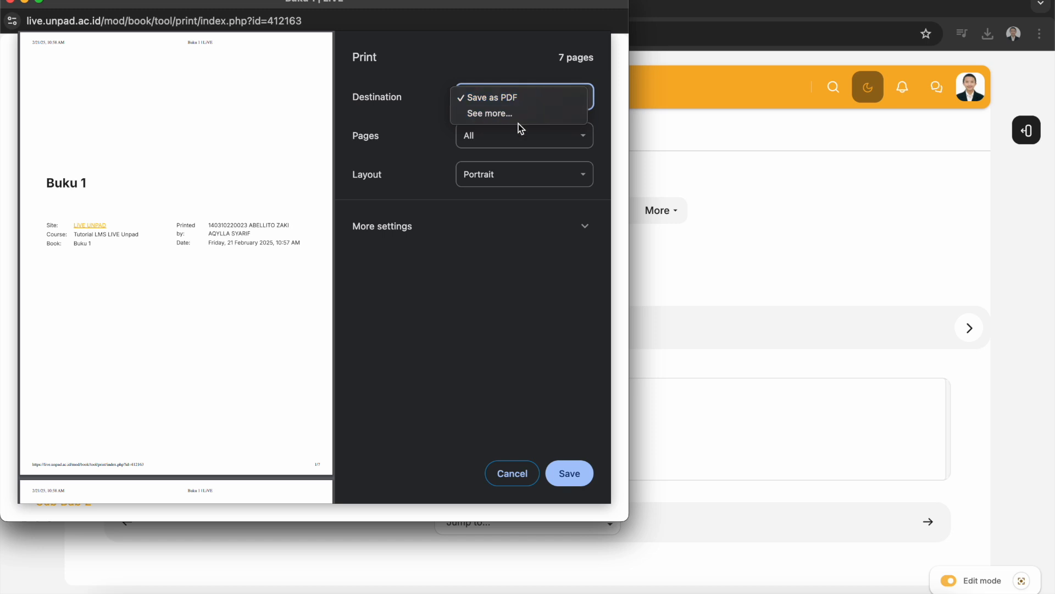
pyautogui.click(513, 247)
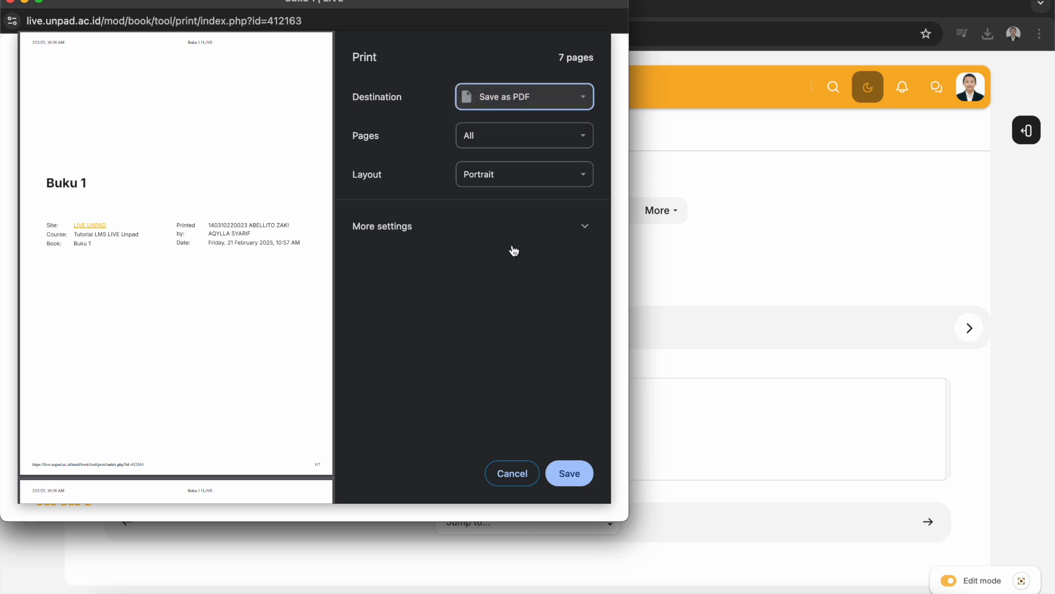
pyautogui.click(569, 476)
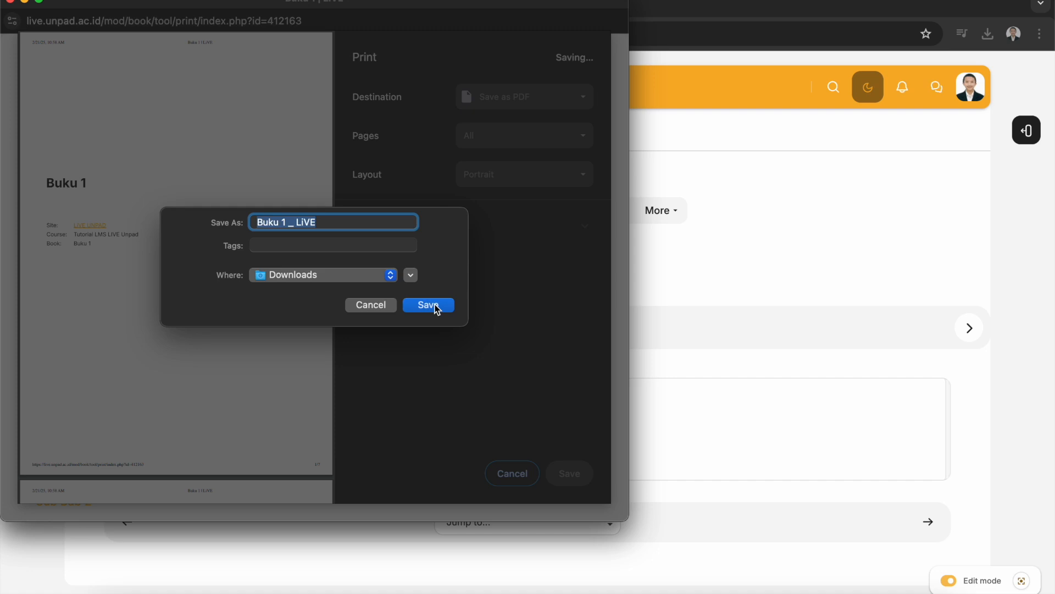
pyautogui.click(436, 307)
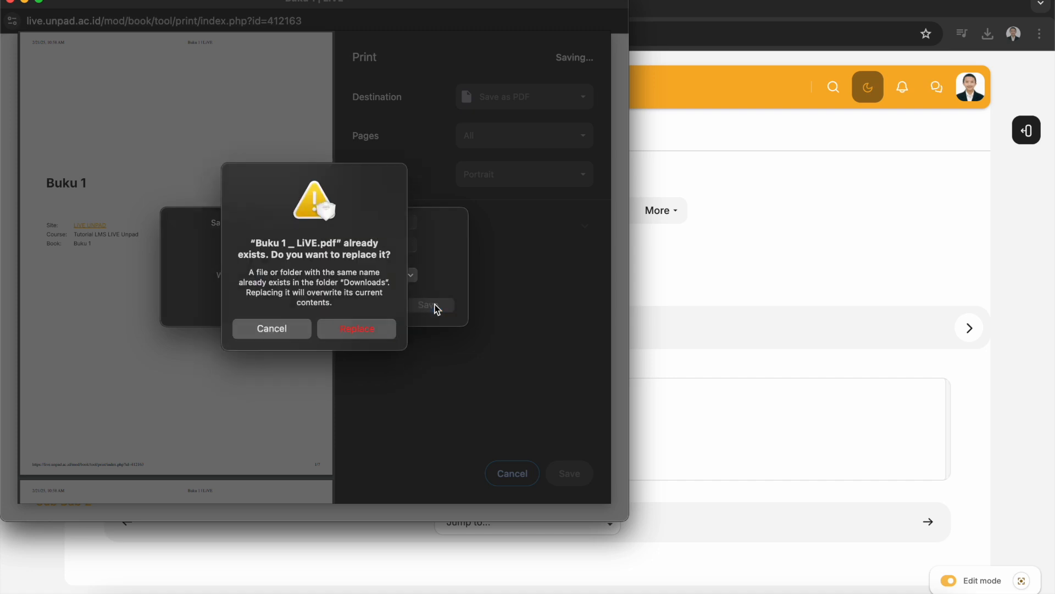
pyautogui.click(286, 339)
pyautogui.click(332, 222)
pyautogui.write('(1)')
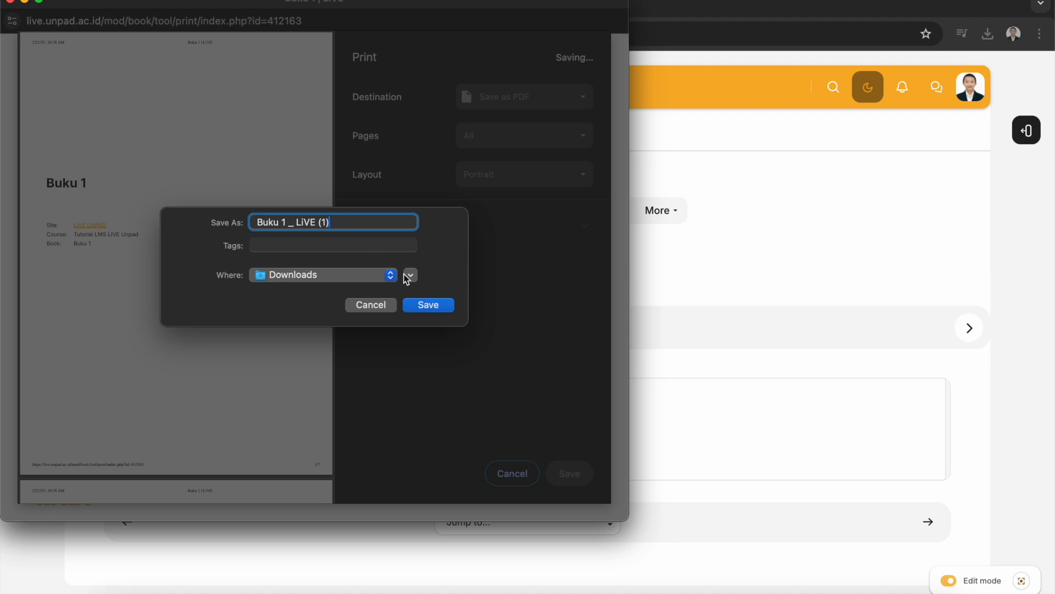
pyautogui.click(431, 304)
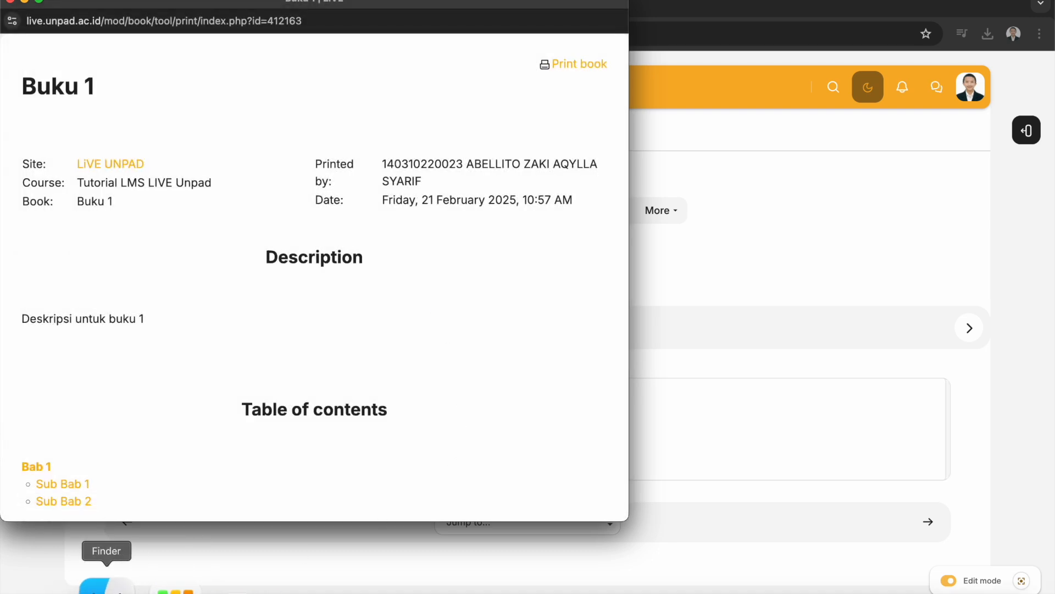
# In Finder, open the exported Buku 1 (1).doc from Downloads in Word and scroll through its contents
pyautogui.click(104, 584)
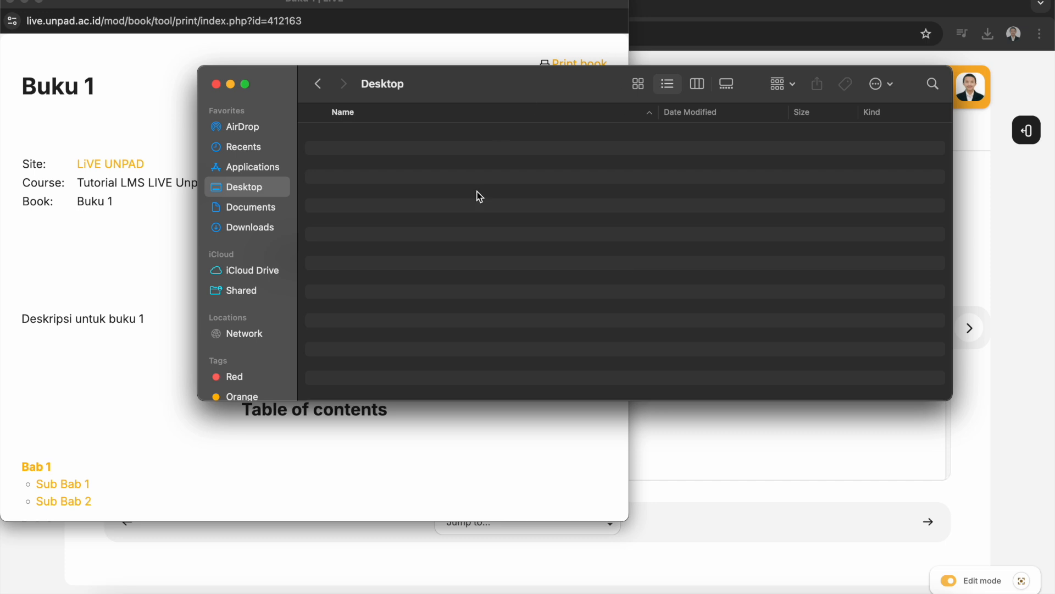
pyautogui.click(250, 228)
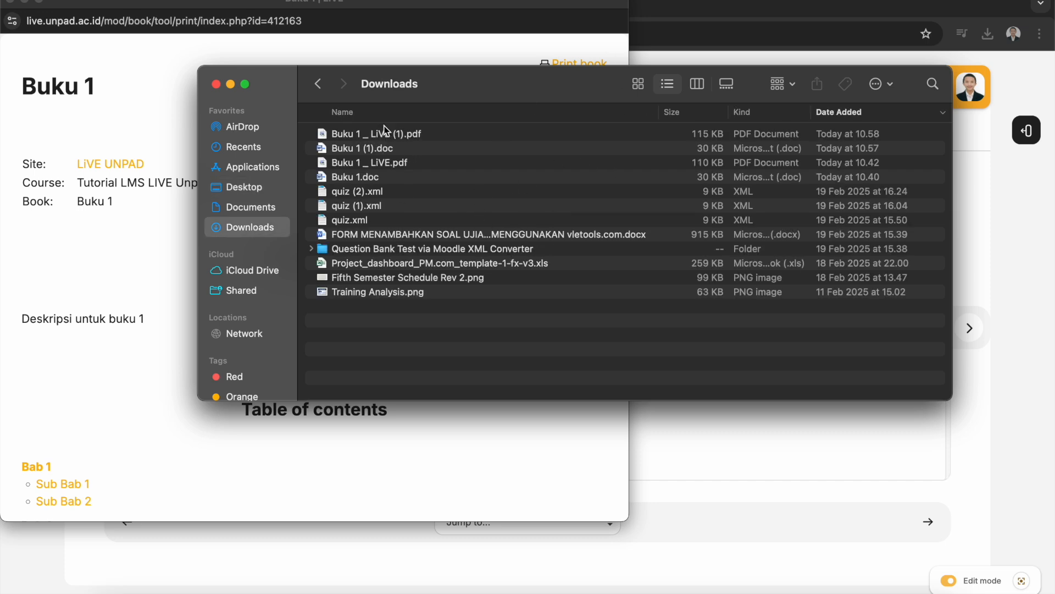
pyautogui.doubleClick(416, 150)
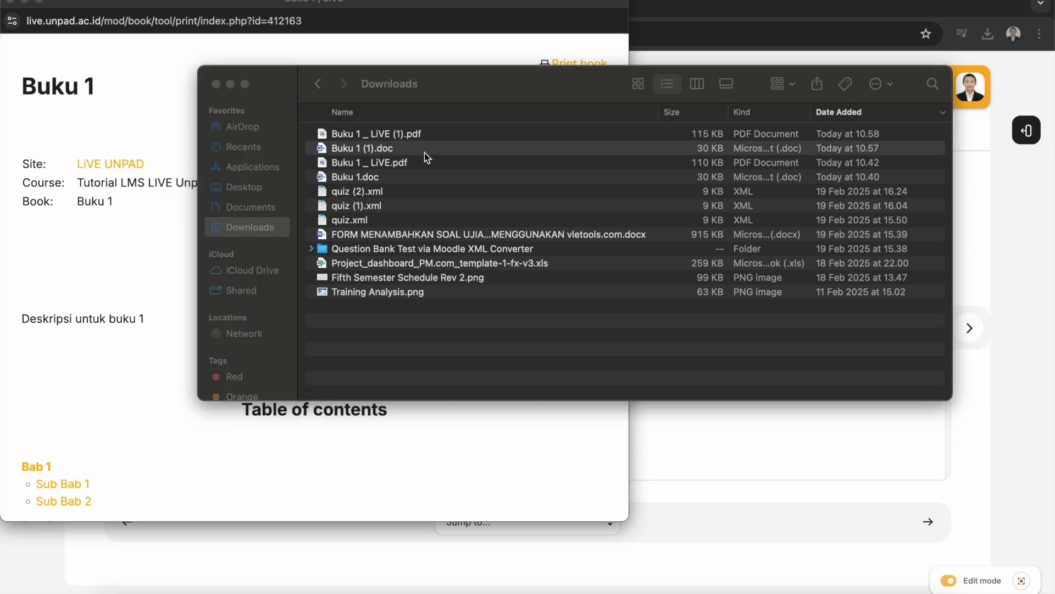
pyautogui.scroll(-3, 490, 327)
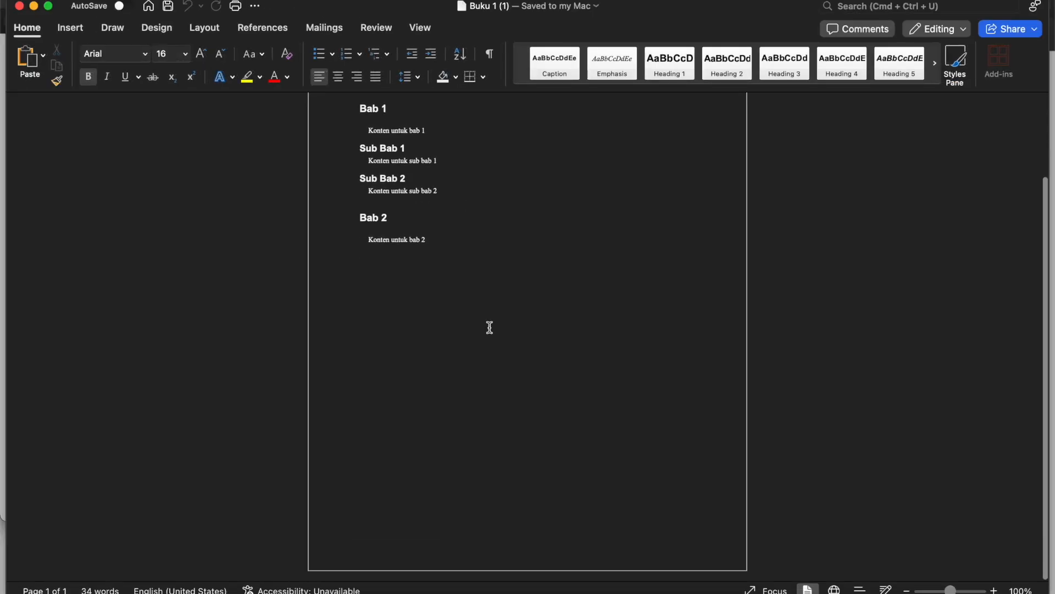
pyautogui.scroll(3, 489, 327)
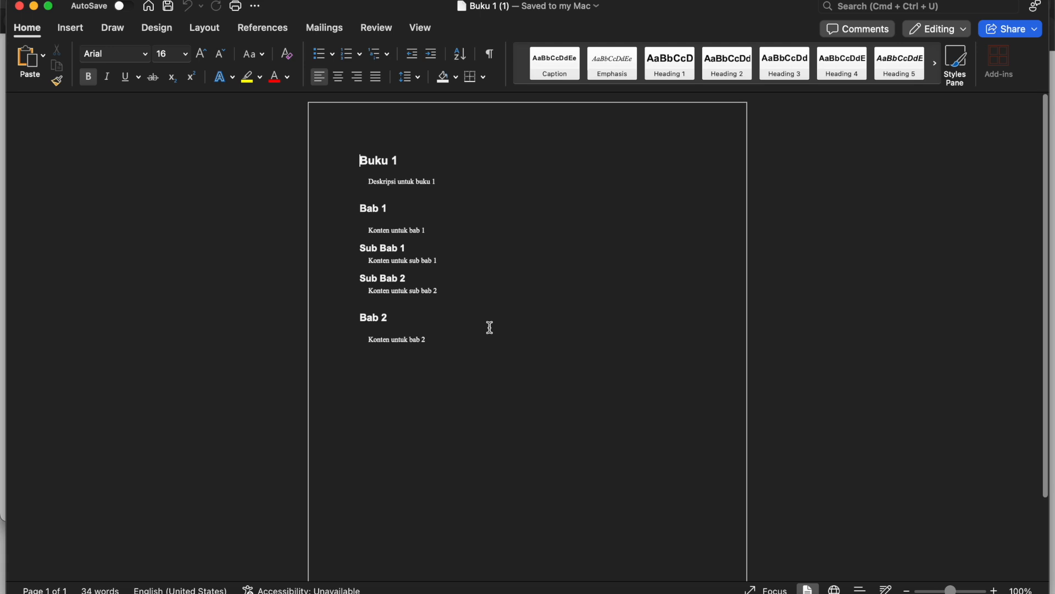
# Switch to the Downloads folder in Finder and quick-look the exported Buku 1 _ LiVE (1).pdf, scrolling through all its pages
pyautogui.hotkey('ctrl', 'Up')
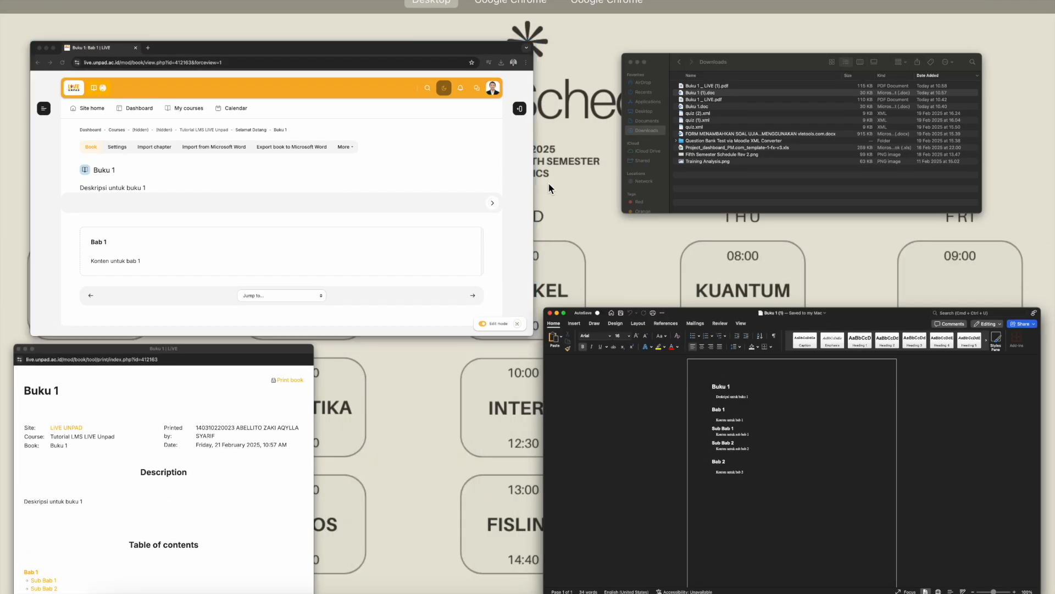
pyautogui.click(684, 177)
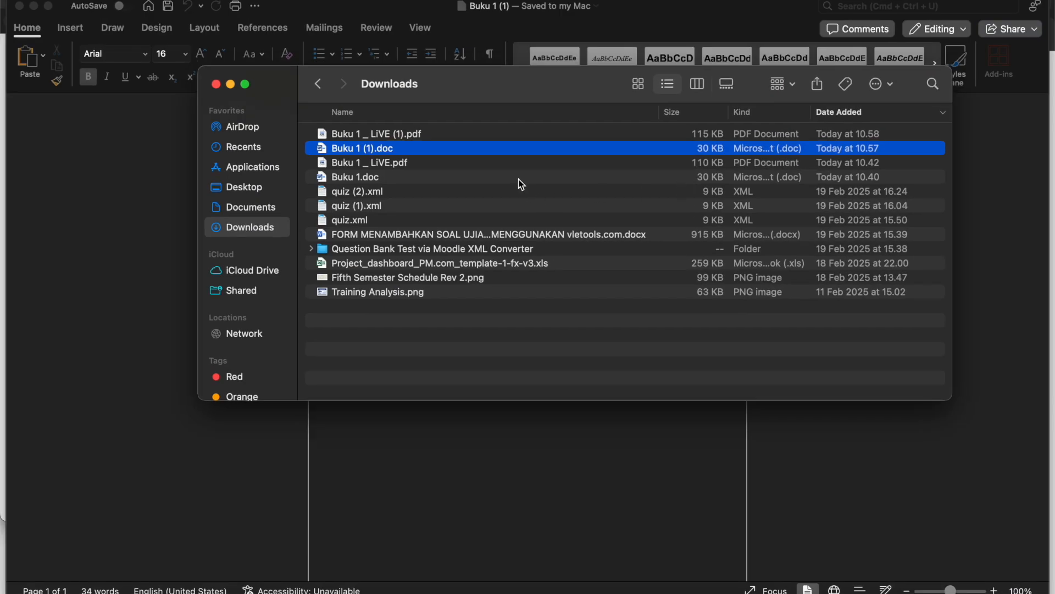
pyautogui.click(519, 135)
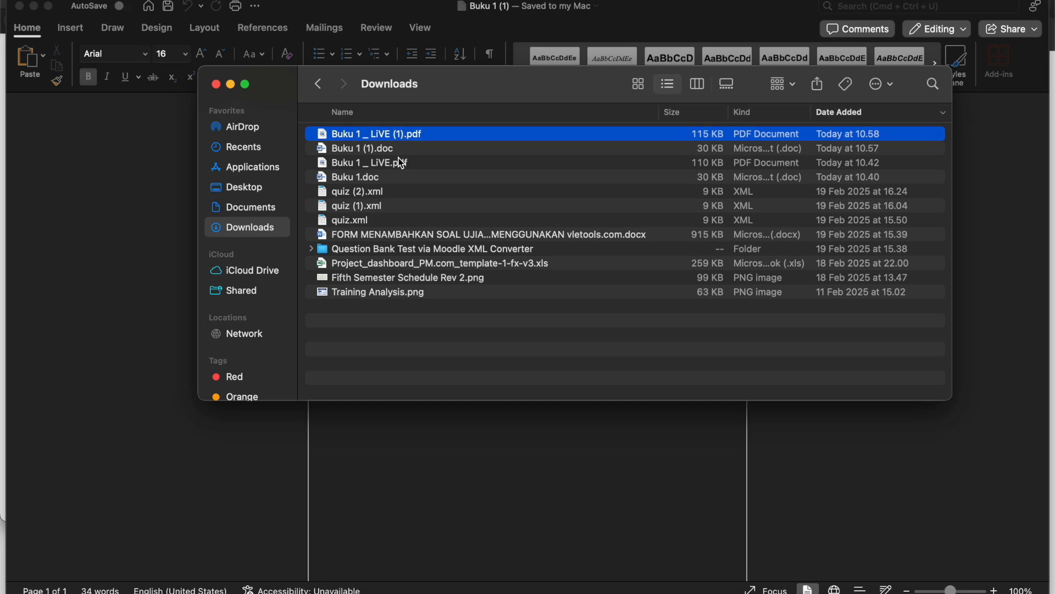
pyautogui.press('space')
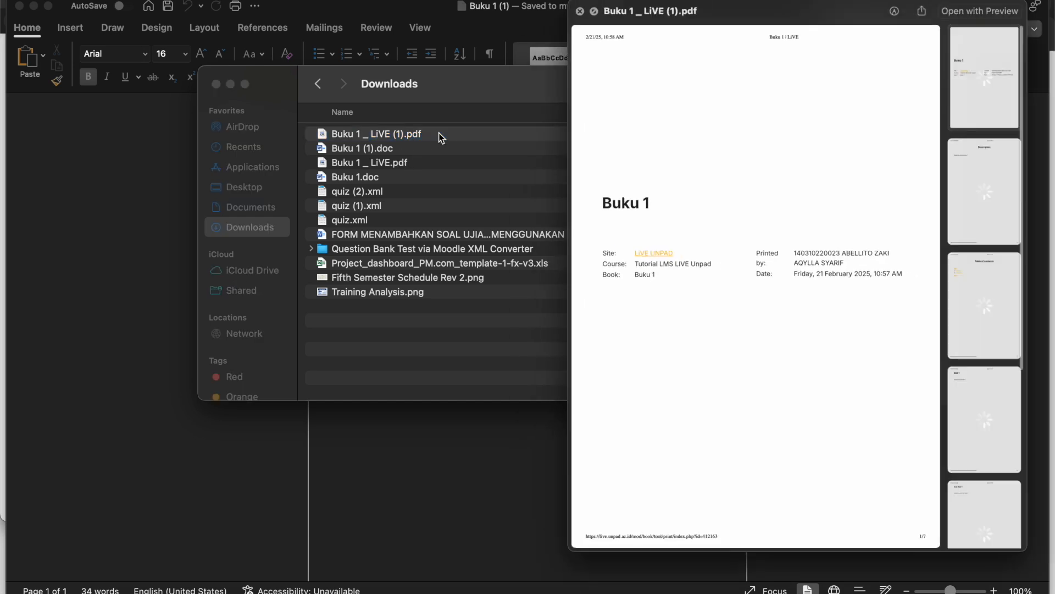
pyautogui.scroll(-10, 813, 287)
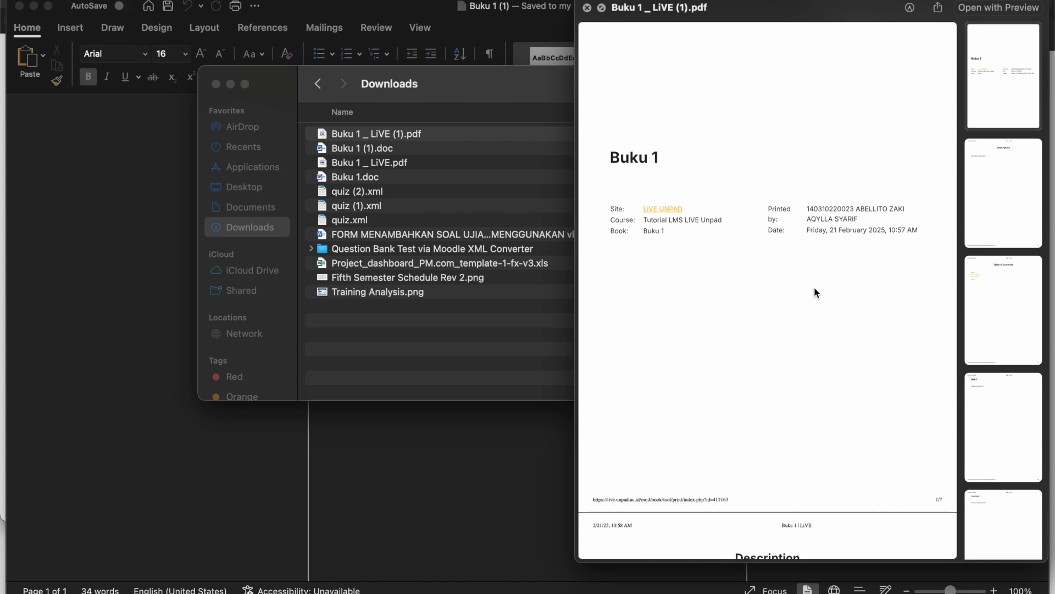
pyautogui.scroll(-15, 815, 288)
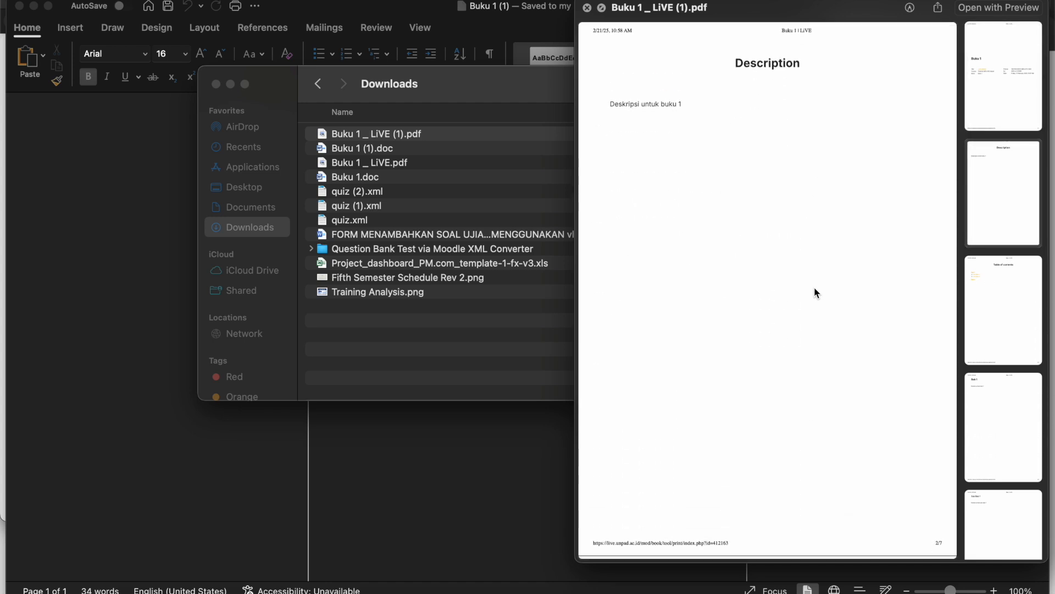
pyautogui.scroll(-10, 814, 281)
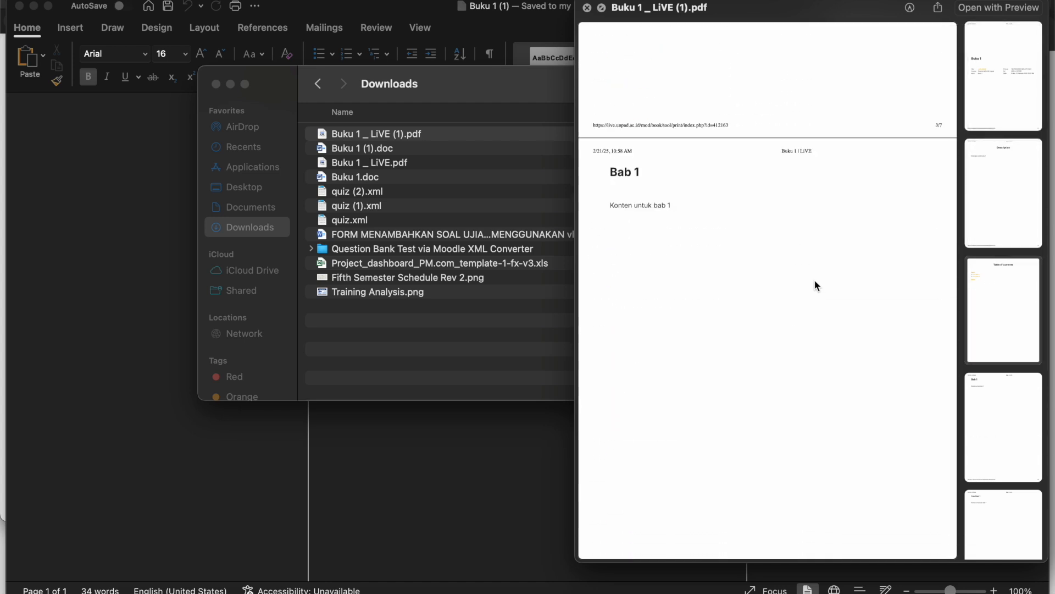
pyautogui.scroll(-10, 815, 273)
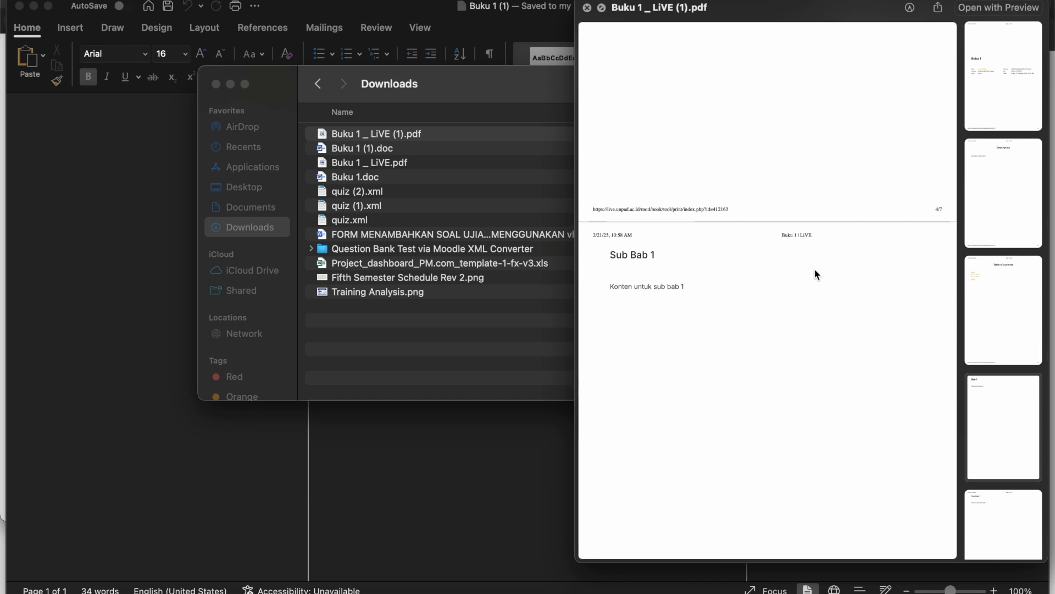
pyautogui.scroll(-10, 815, 273)
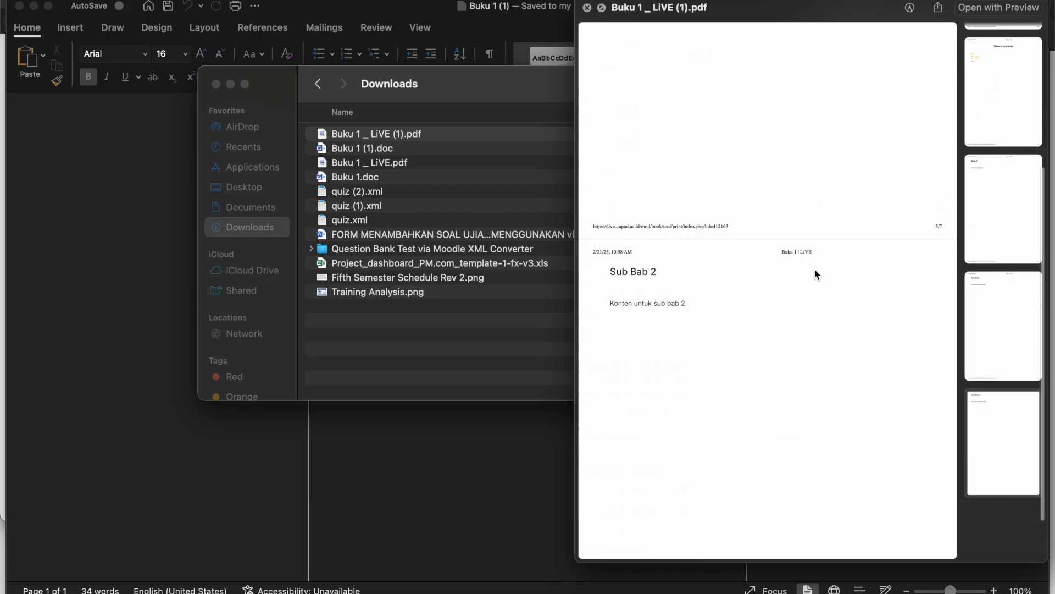
pyautogui.scroll(-5, 815, 273)
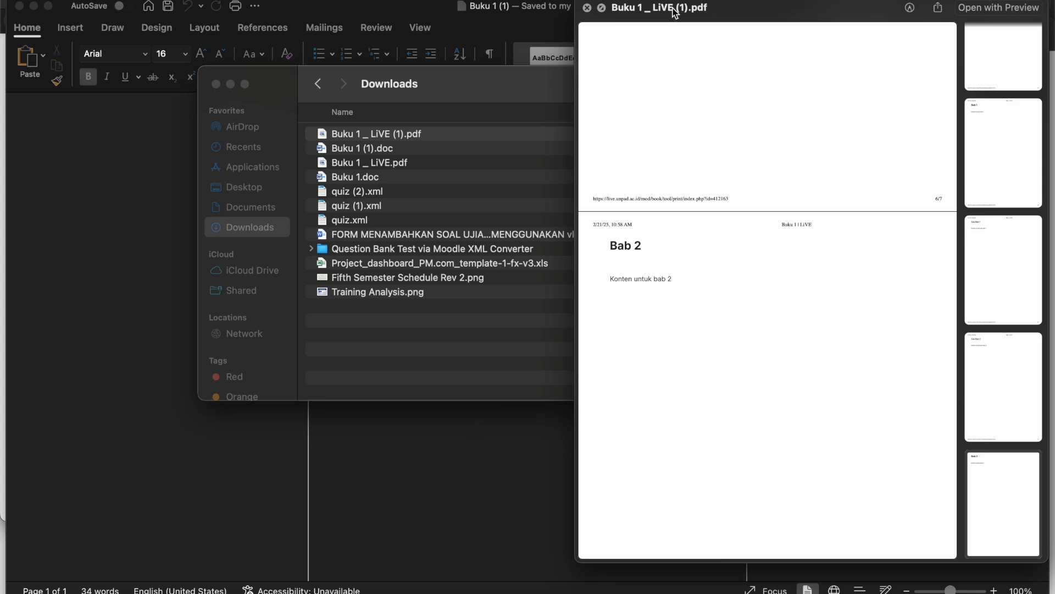
# Close the PDF preview and switch back to the browser showing the Buku 1 book page
pyautogui.click(587, 8)
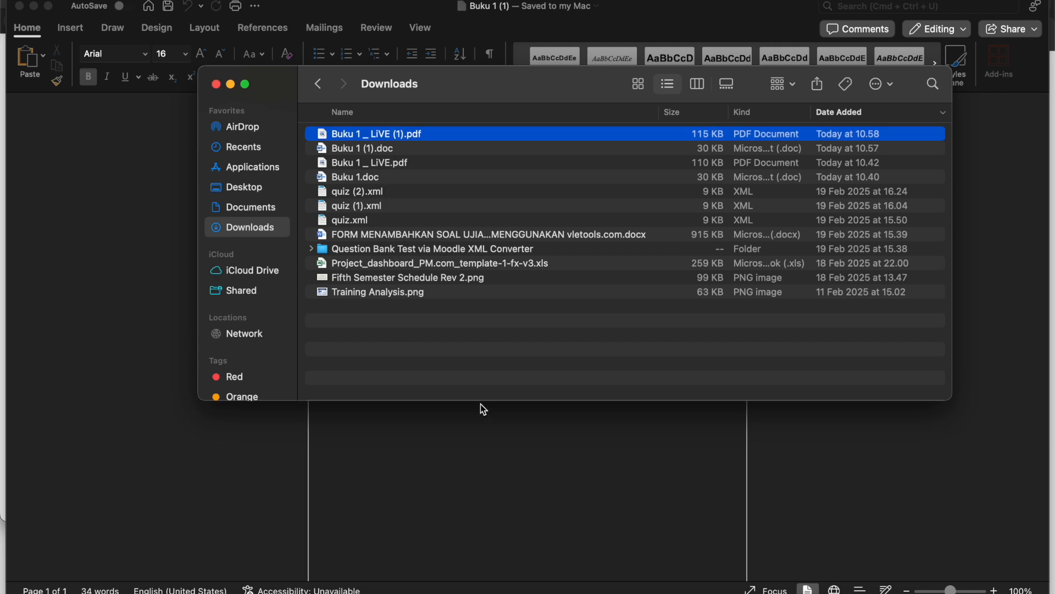
pyautogui.hotkey('ctrl', 'Up')
pyautogui.click(437, 238)
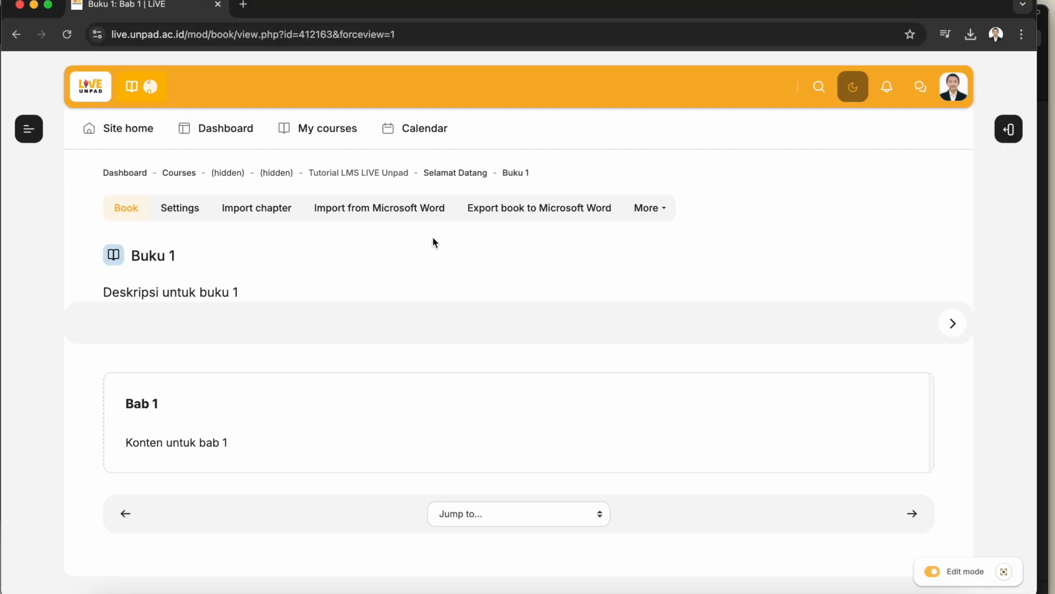